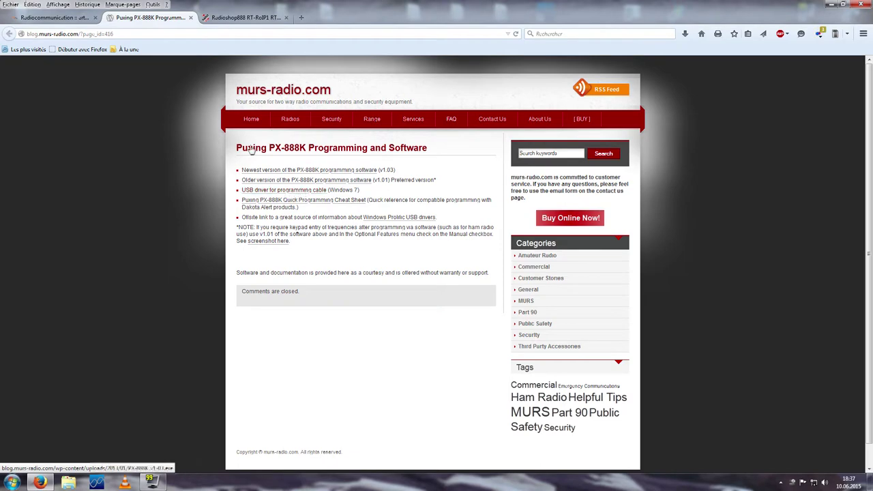
Check the Puxing software downloads on the Radioshop888 page, and return to the murs-radio.com page.
left_click(244, 17)
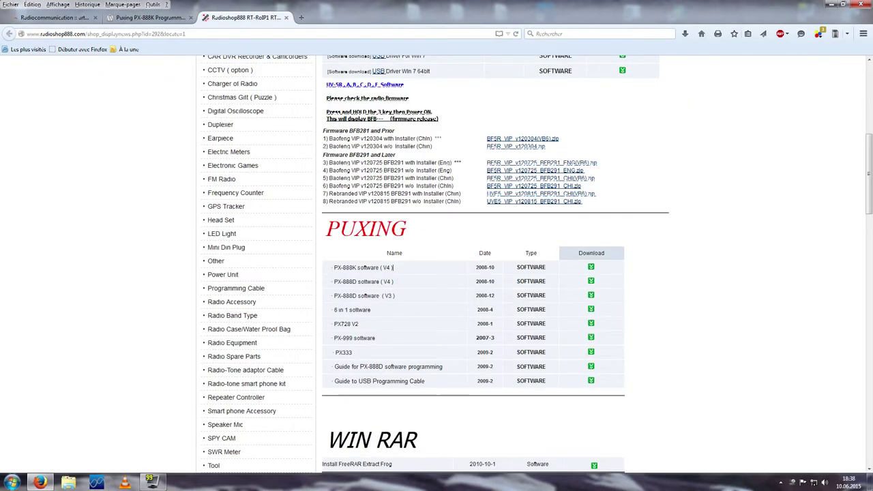
scroll(176, 160, "up", 1)
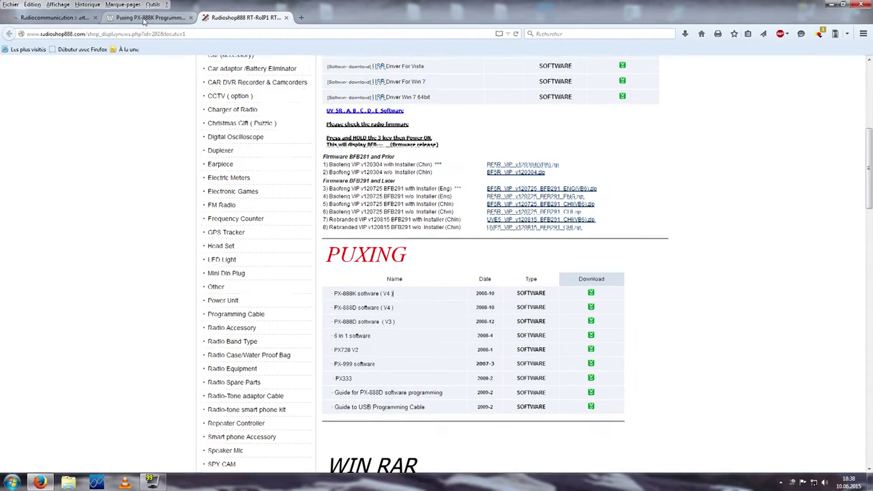
key("ctrl+Page_Up")
Download the Windows 7 USB driver for the programming cable and the PX-888K programming software v1.03.
right_click(298, 194)
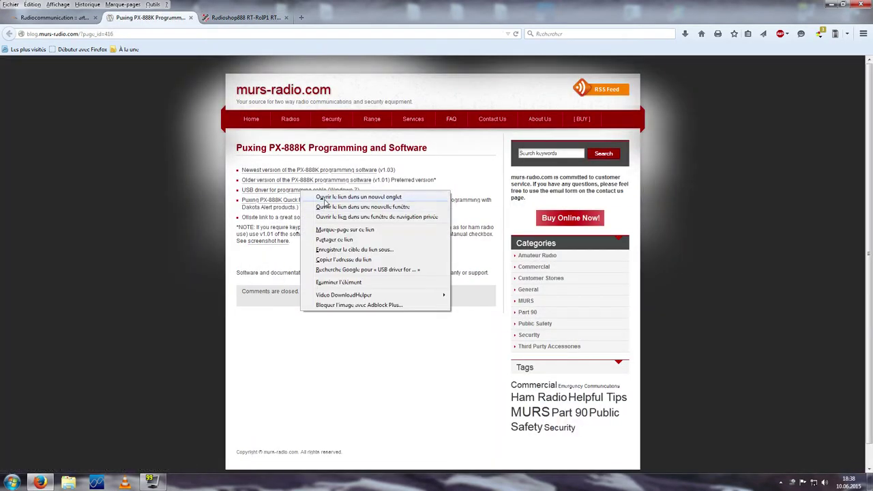
key("t")
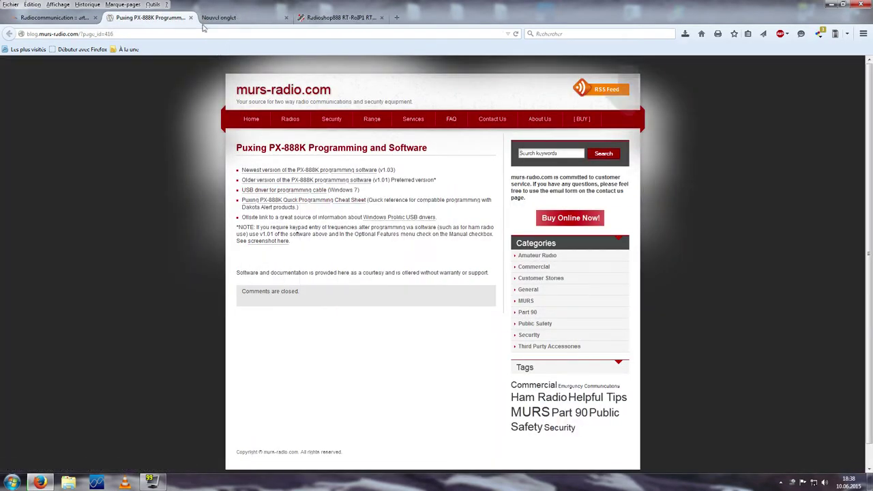
right_click(295, 169)
key("t")
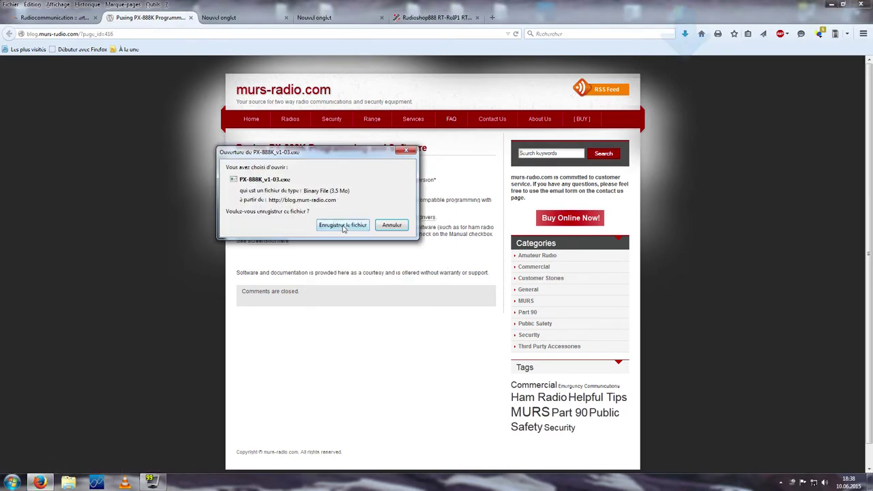
left_click(343, 227)
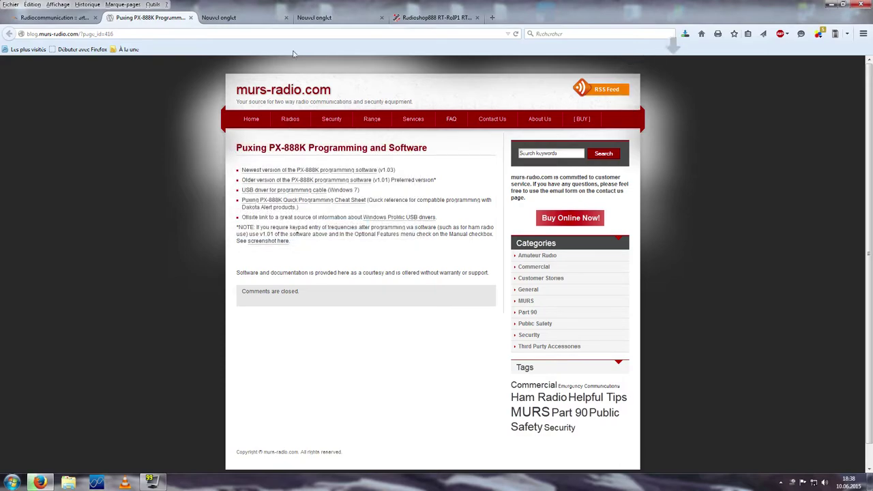
Create a folder named Puxing on the desktop and open it.
left_click(831, 4)
right_click(444, 242)
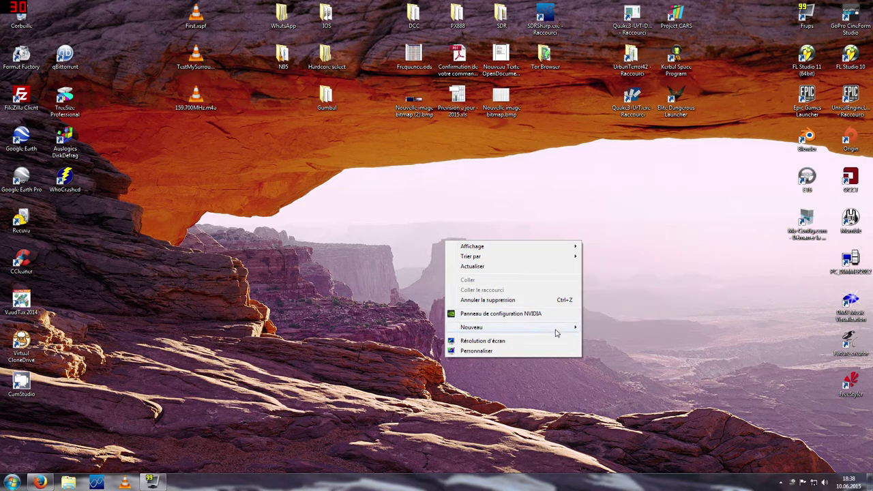
mouse_move(557, 332)
left_click(611, 166)
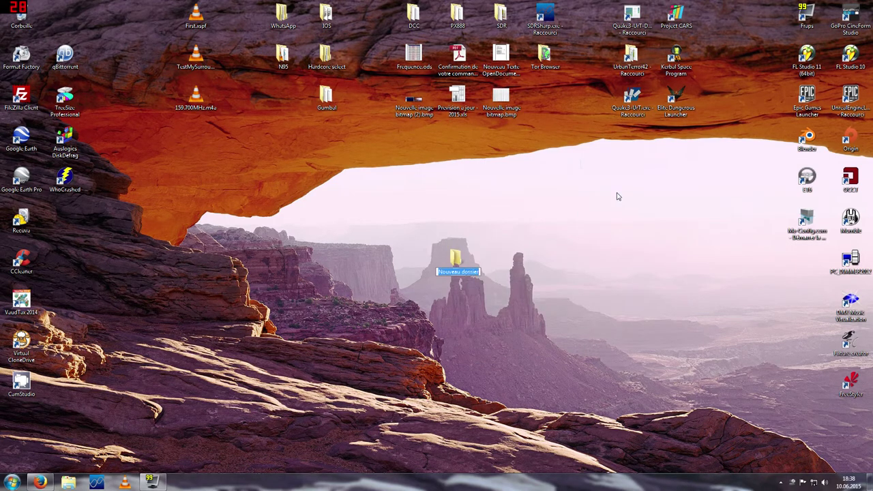
type("Puxing")
key("Return")
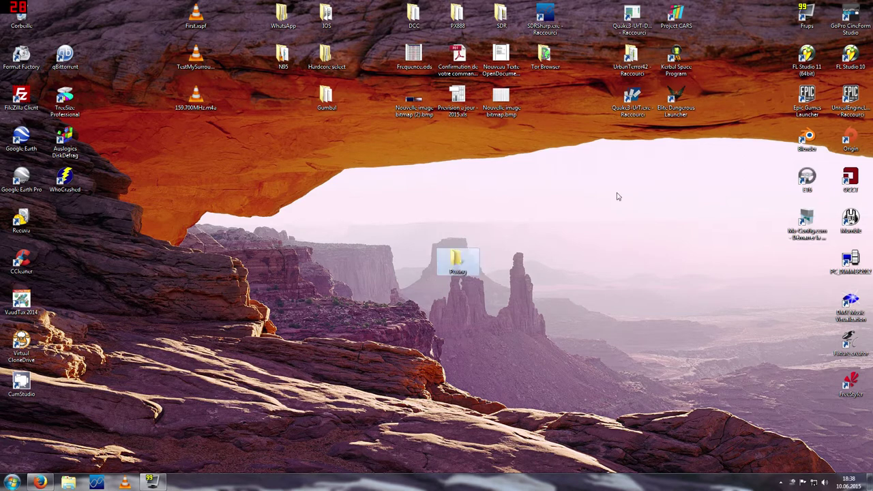
key("Return")
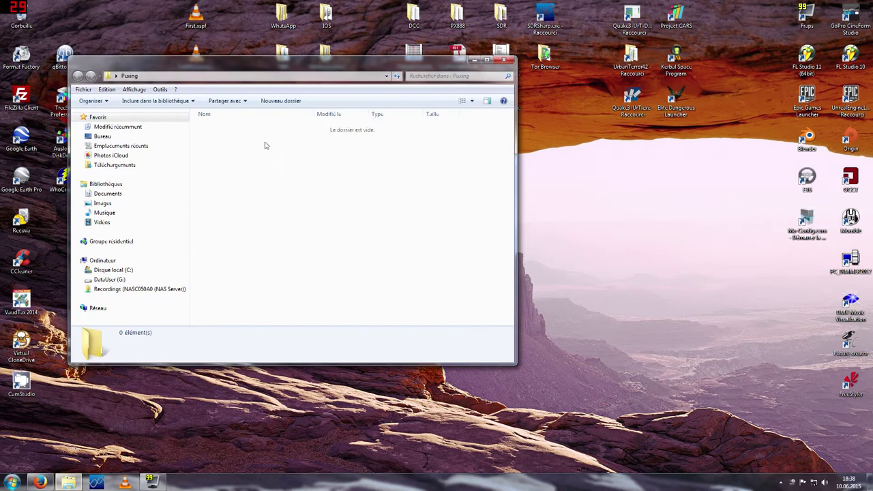
Move PX-888K_v1-03.exe and win-7_usb_serial_driver.zip from the browser's downloads folder into the Puxing folder.
left_click(67, 482)
left_click(39, 483)
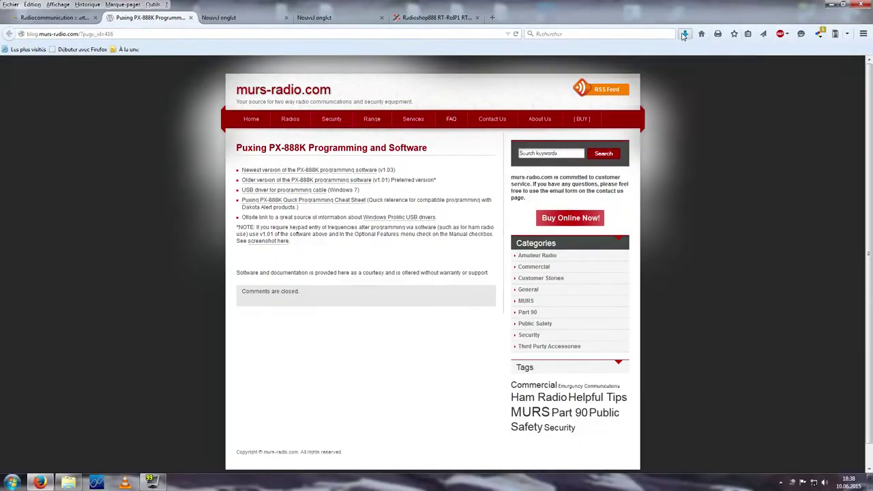
left_click(685, 34)
left_click(678, 68)
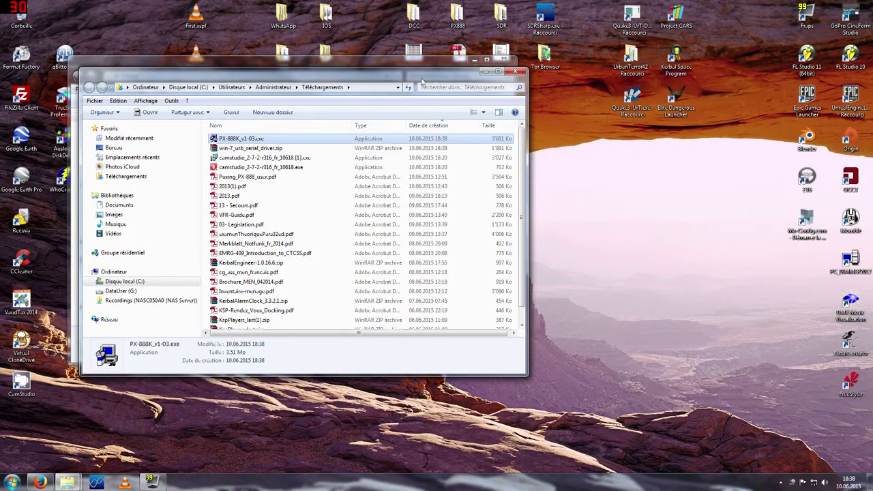
left_click_drag(421, 80, 701, 109)
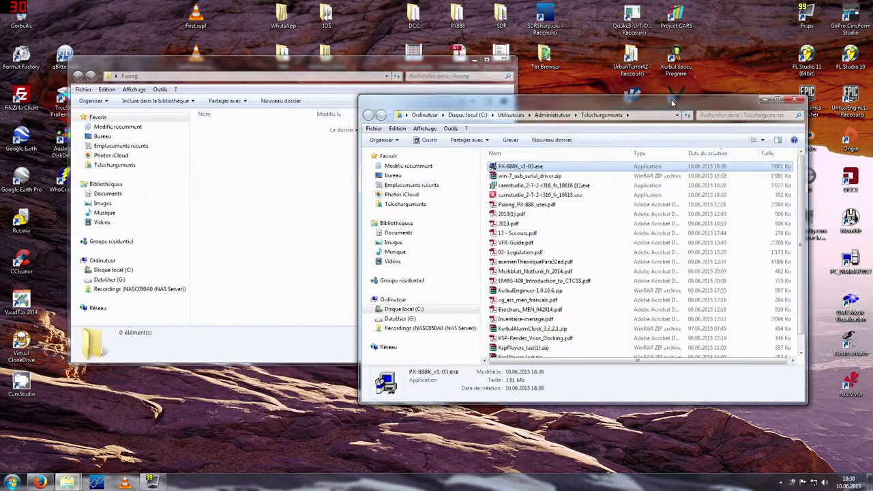
left_click(530, 176, "ctrl")
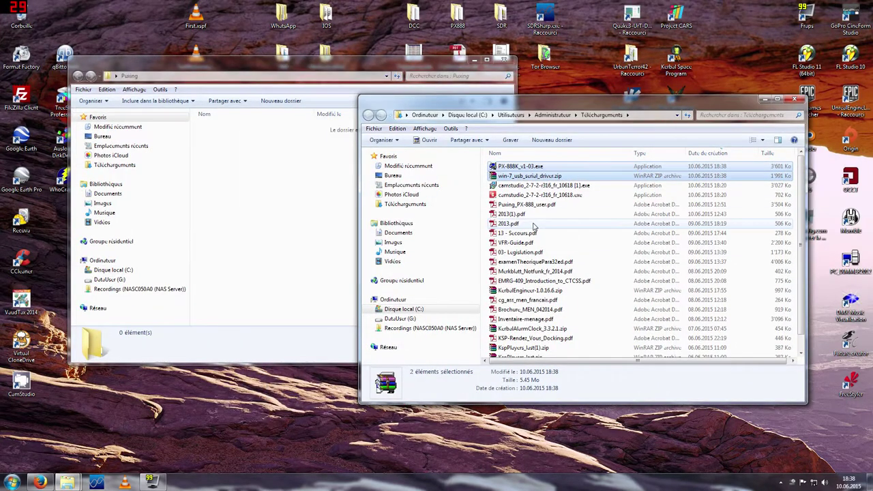
left_click_drag(525, 175, 304, 170)
left_click(794, 99)
left_click(252, 152)
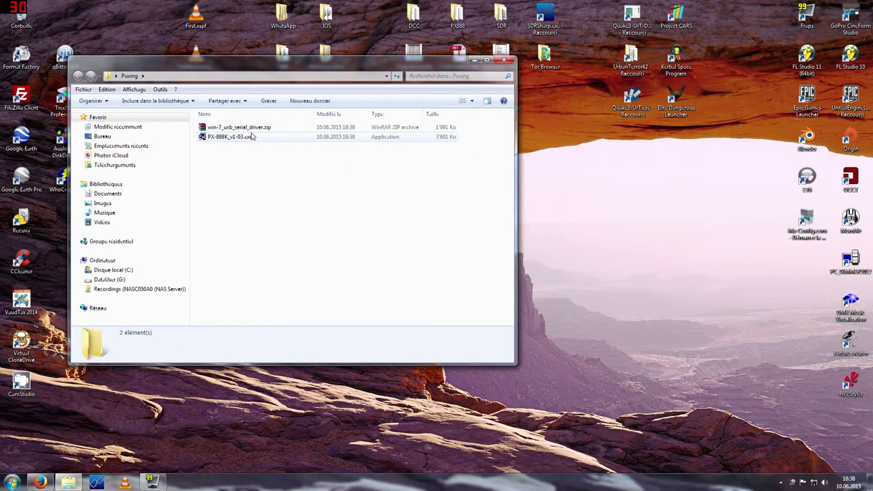
Open win-7_usb_serial_driver.zip and select PL-2303 Vista Driver Installer.exe in its USB Driver folder.
left_click(246, 129)
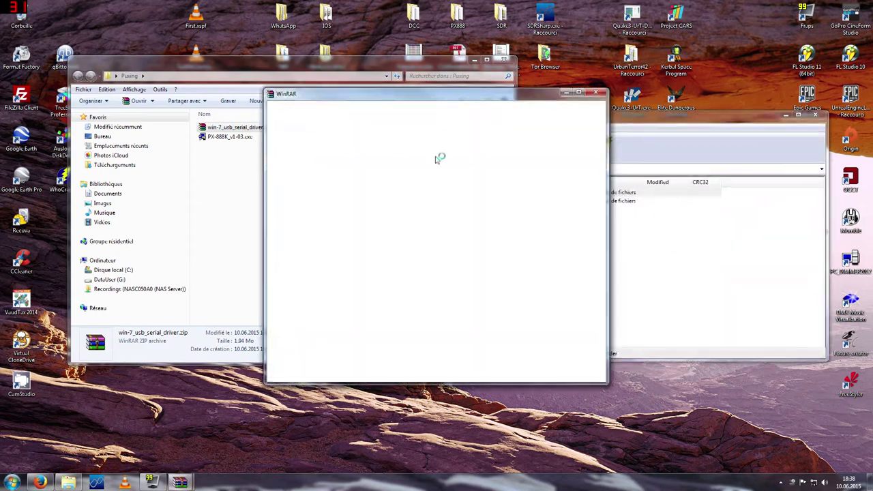
left_click(595, 95)
double_click(389, 201)
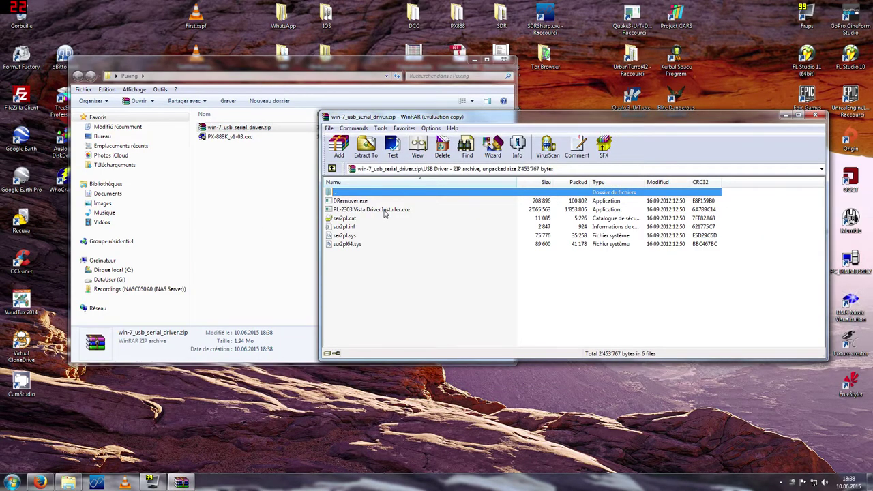
left_click(384, 211)
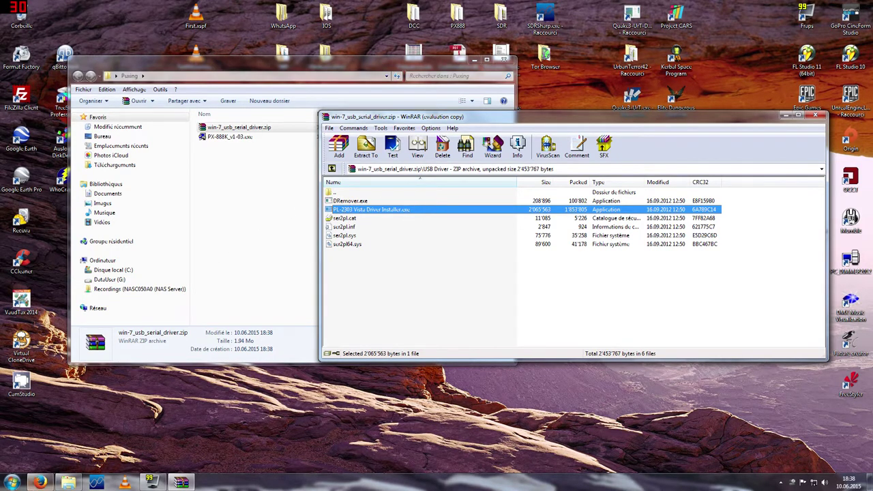
Open the Windows device manager and locate the Prolific USB-to-Serial Comm Port among the COM and LPT ports.
left_click(11, 483)
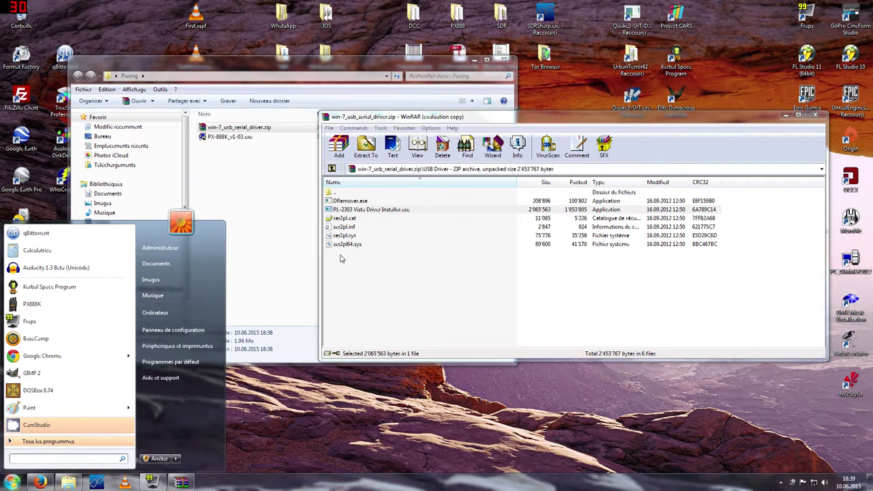
type("periphé")
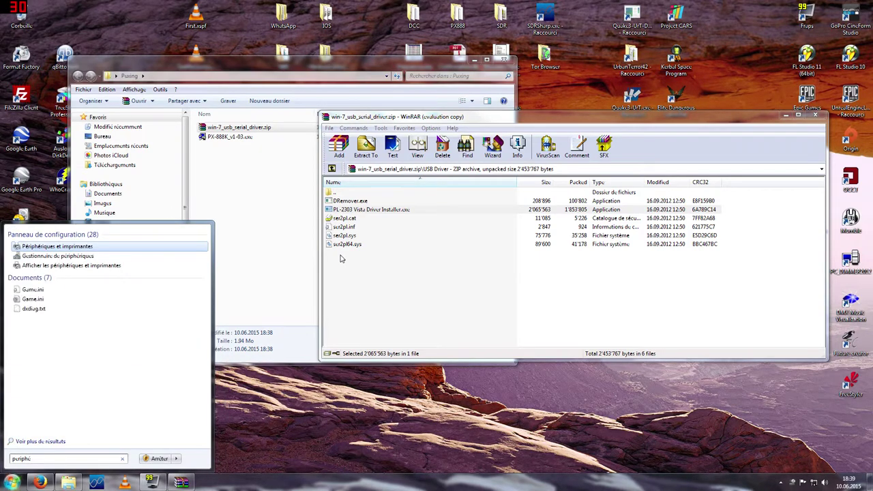
left_click(71, 257)
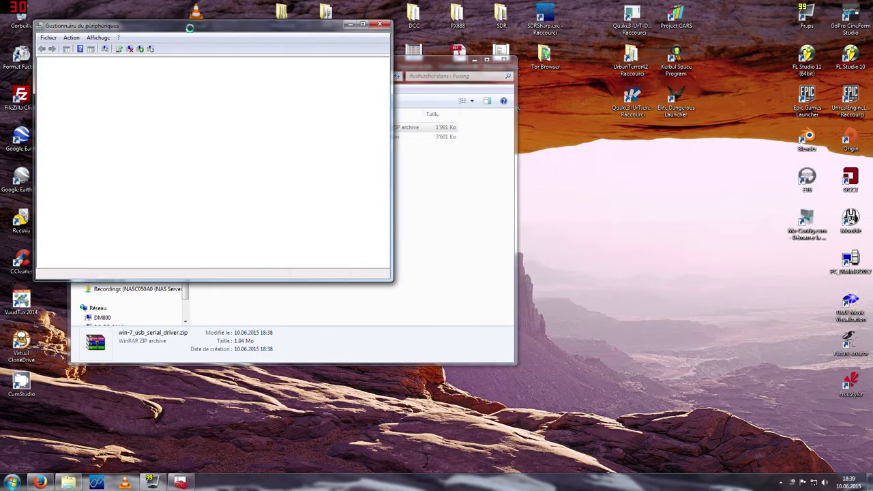
left_click_drag(190, 27, 539, 101)
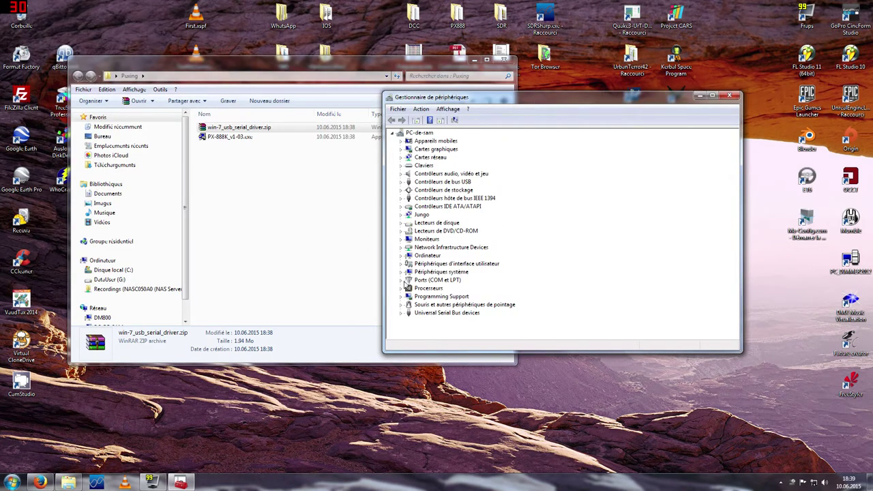
left_click(400, 280)
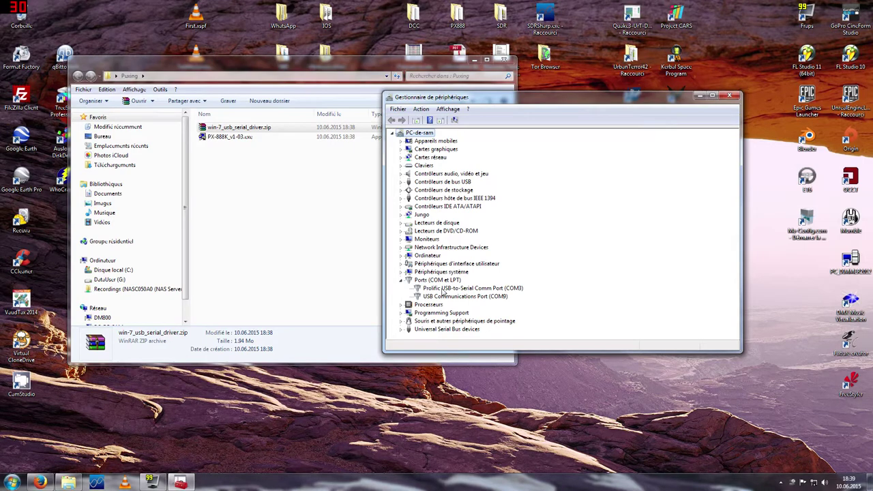
left_click(496, 289)
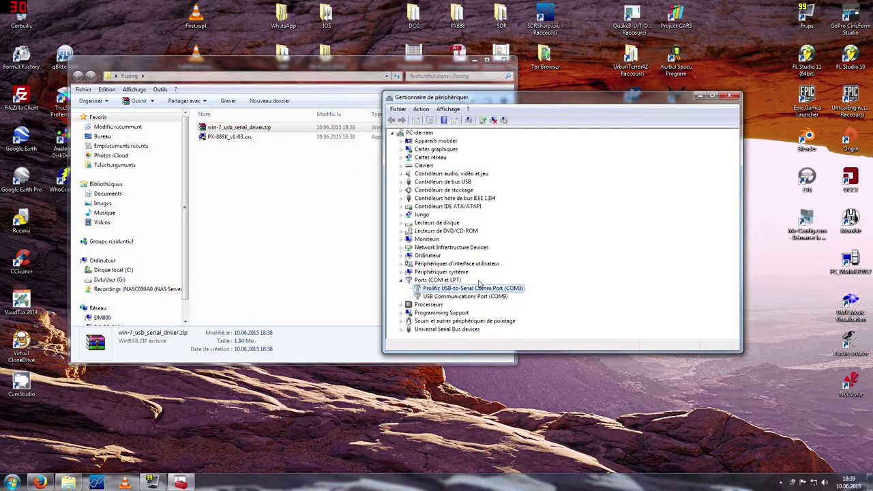
double_click(260, 138)
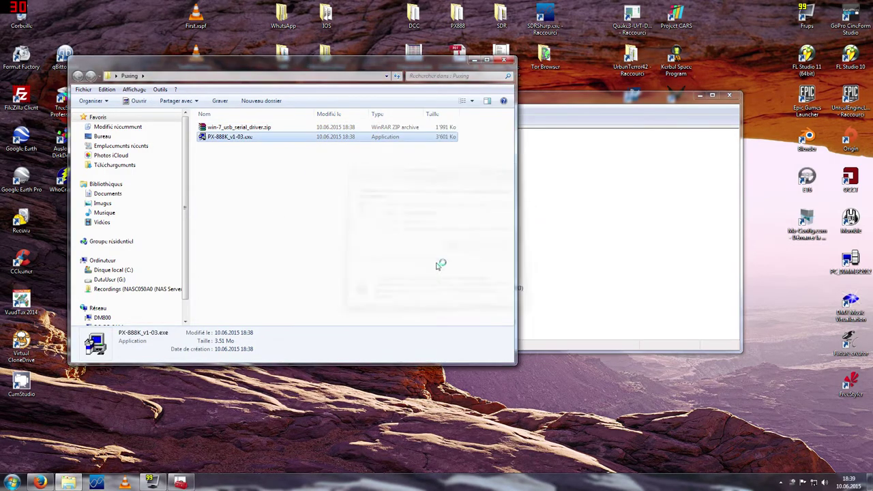
left_click(460, 245)
left_click(480, 309)
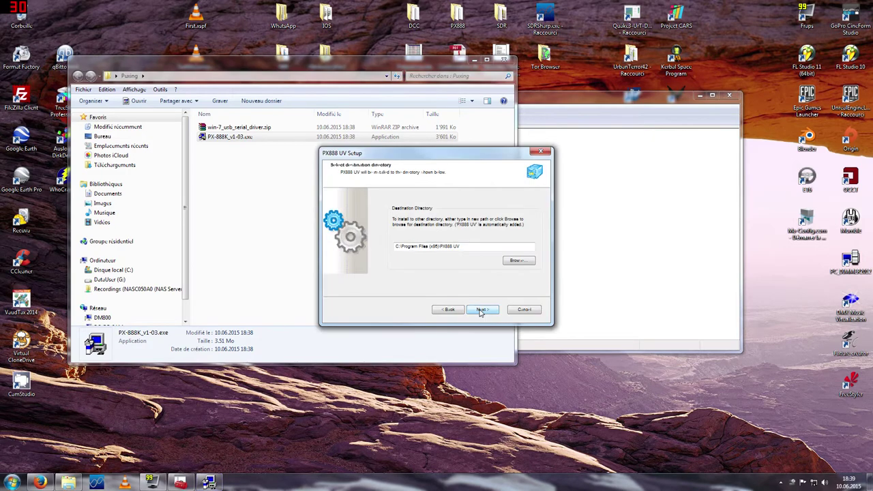
left_click(522, 310)
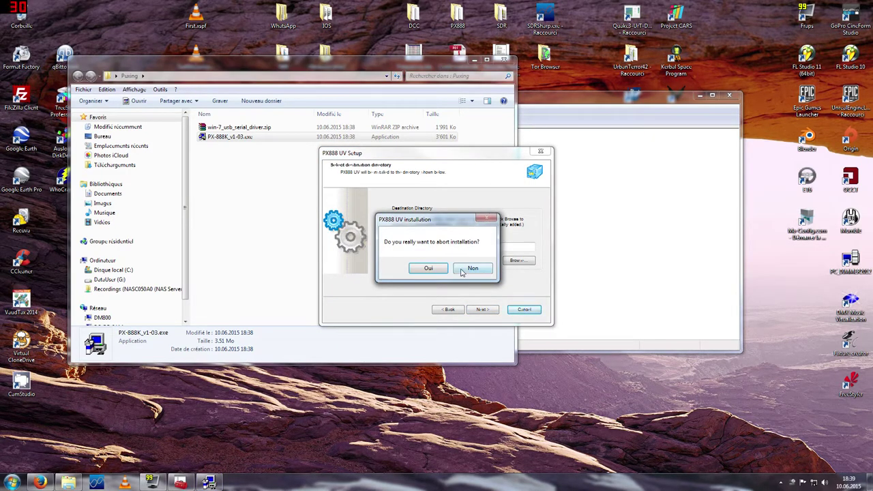
left_click(445, 271)
Close the Puxing folder and launch the PX888K programming software from the desktop's PX888 folder.
left_click(504, 59)
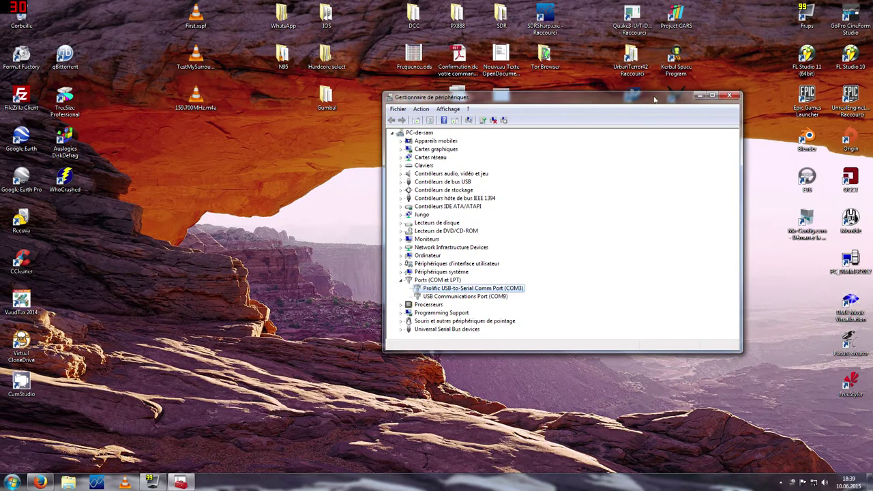
left_click_drag(569, 109, 682, 182)
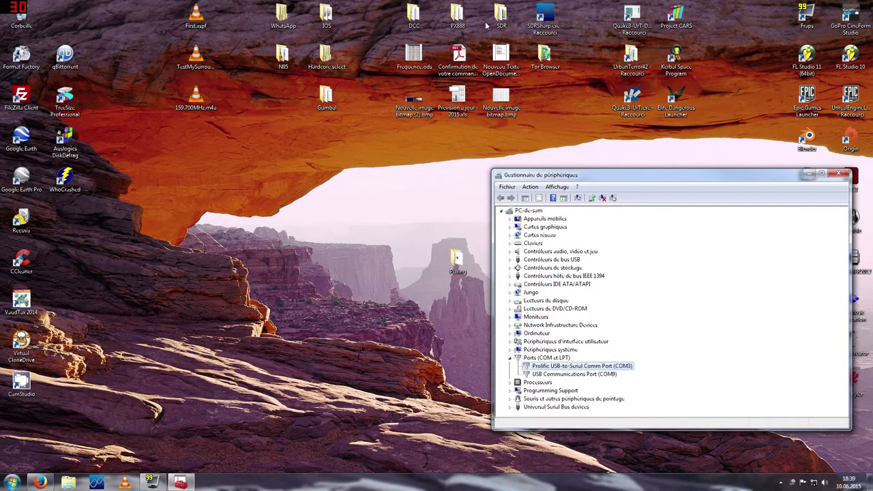
double_click(457, 15)
double_click(631, 176)
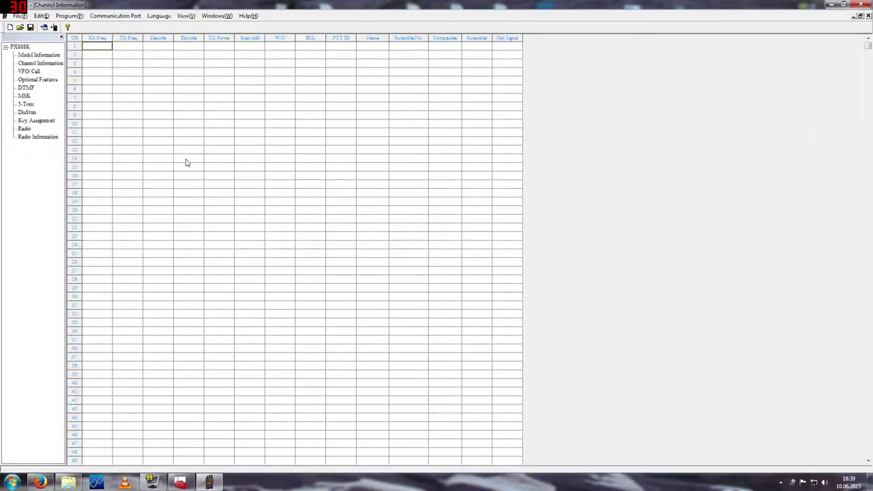
Switch the programming software's interface language to Chinese and back to English.
left_click(162, 16)
left_click(167, 26)
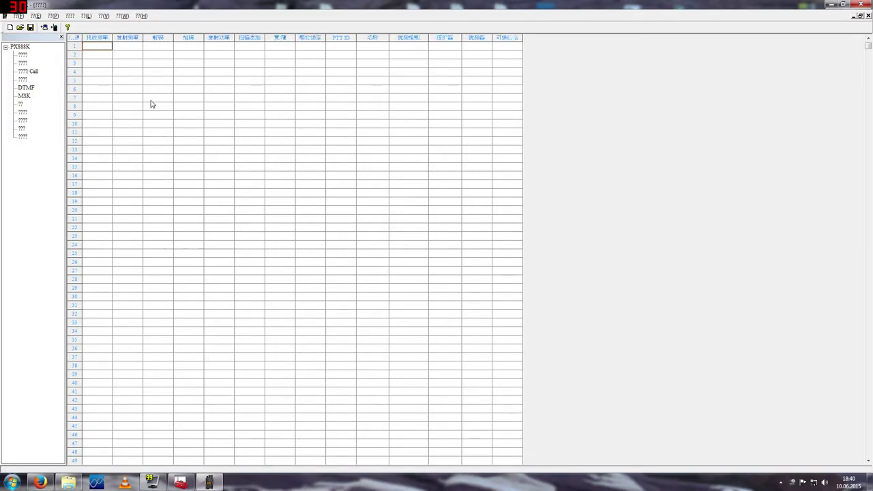
left_click(104, 16)
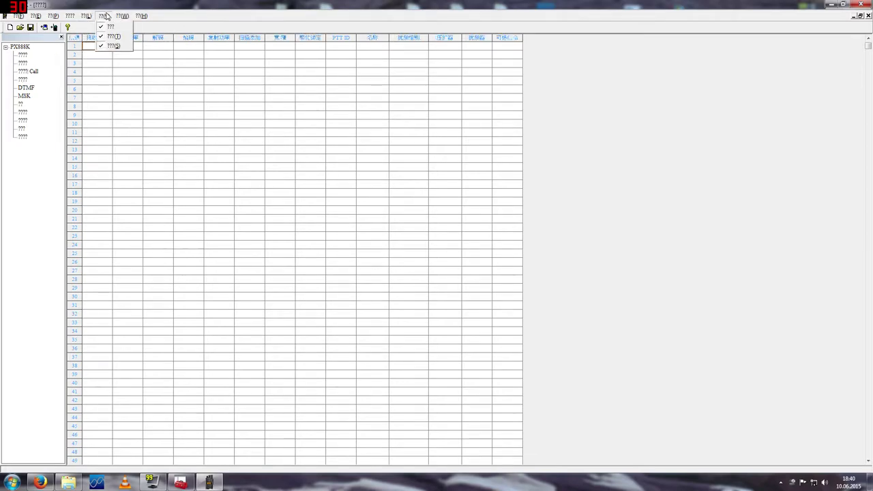
left_click(122, 16)
left_click(87, 16)
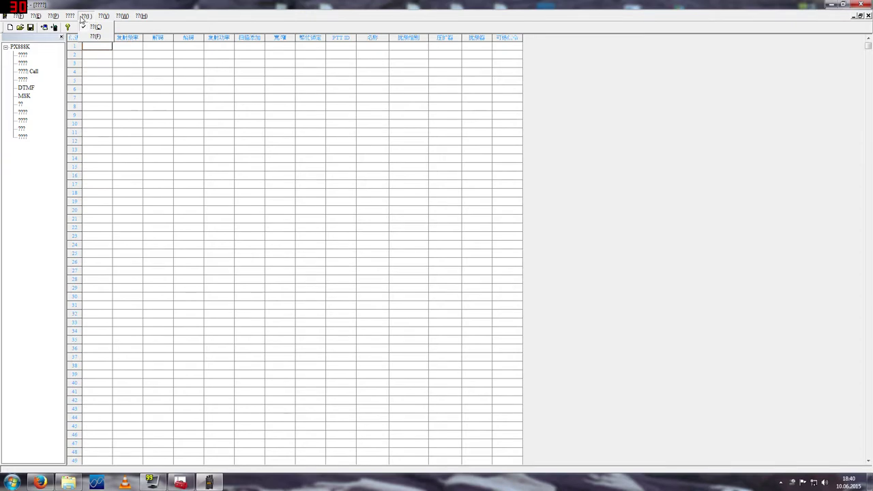
left_click(97, 38)
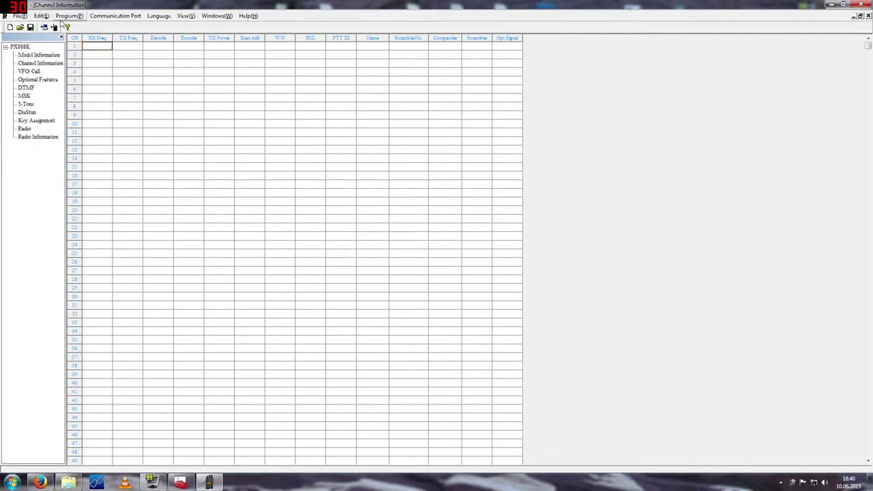
Switch to Firefox and download Pmr446-CanalE.tw.dat through the zippyshare configuration file link on the Radiocommunication article page.
left_click(40, 483)
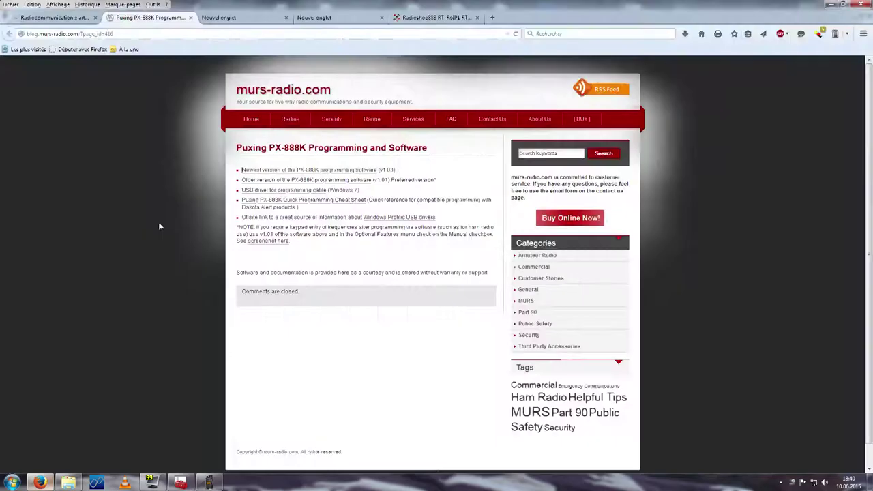
left_click(68, 18)
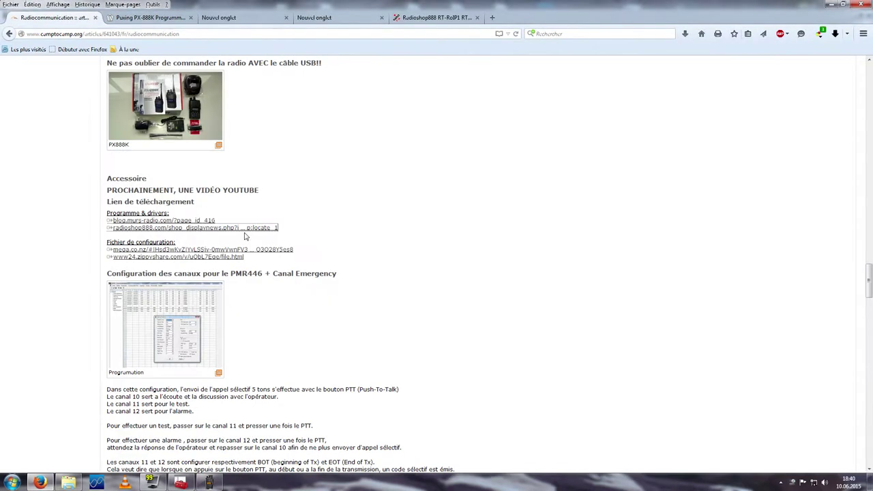
right_click(154, 260)
left_click(191, 263)
left_click(170, 20)
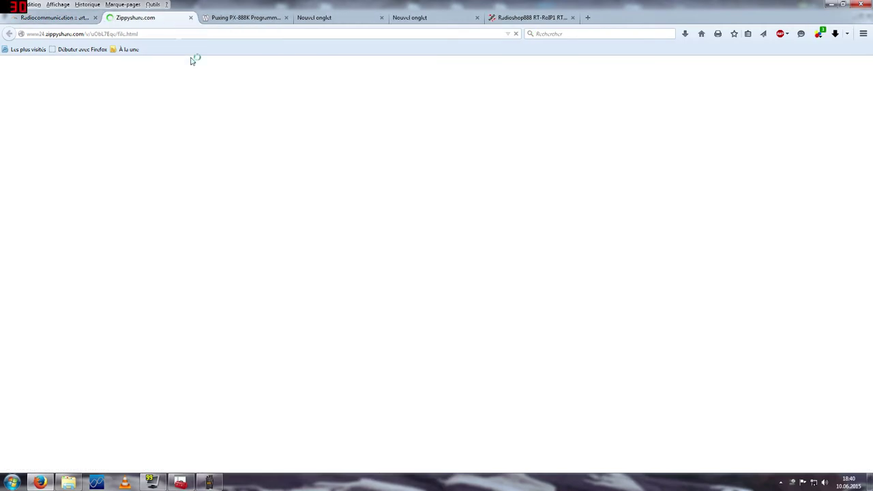
left_click(573, 159)
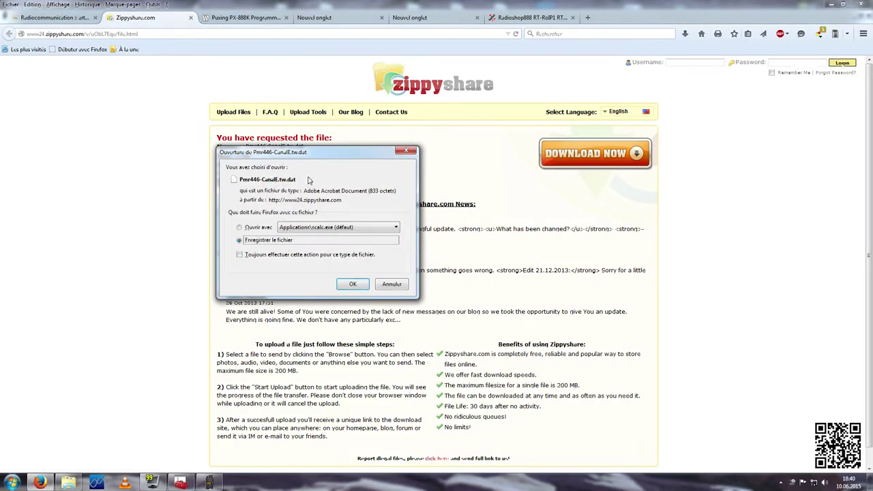
left_click(352, 285)
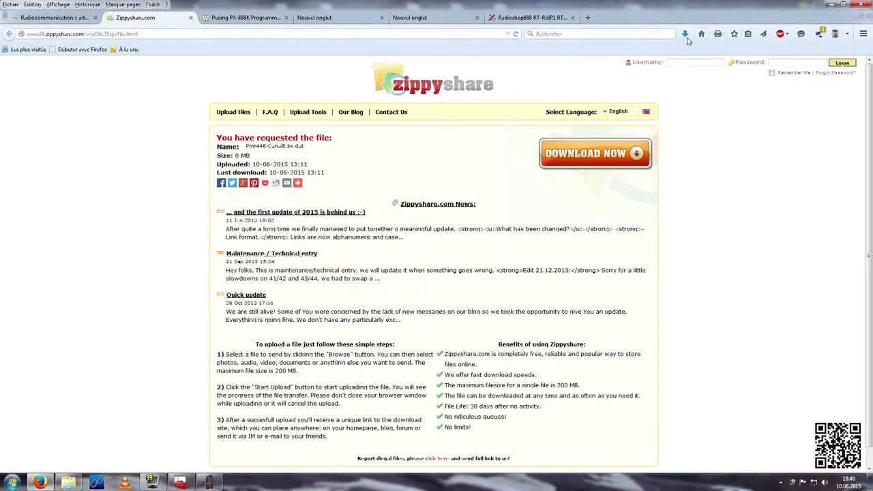
Open the download location and move Pmr446-CanalE.tw.dat into the PX888 folder.
left_click(685, 33)
left_click(679, 70)
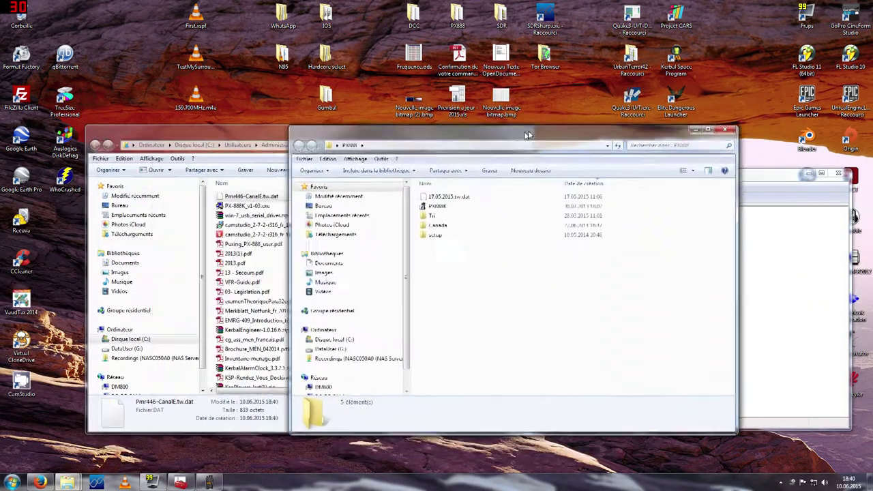
left_click(243, 201)
left_click_drag(246, 198, 579, 285)
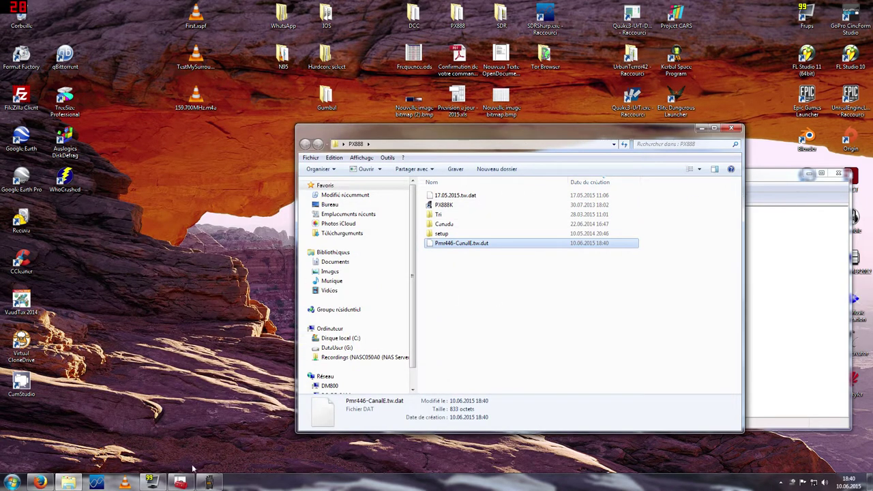
Switch to the PX888K programming software and set its communication port to COM3.
left_click(211, 483)
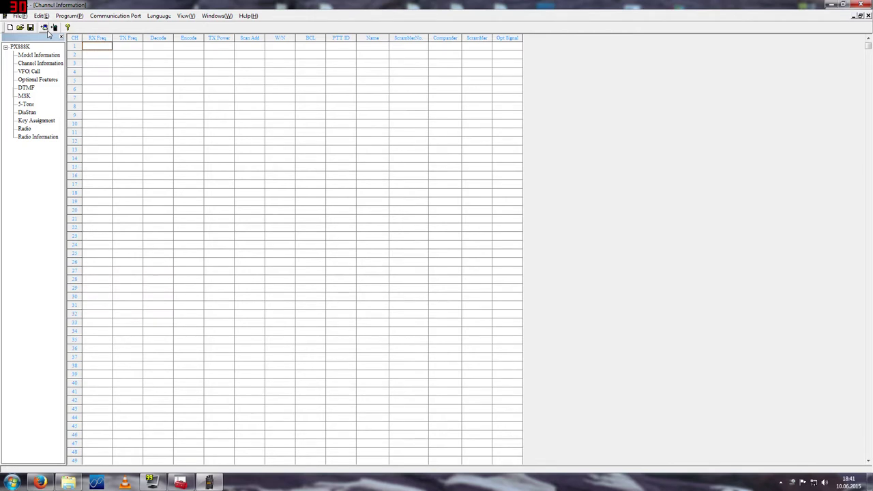
left_click(120, 16)
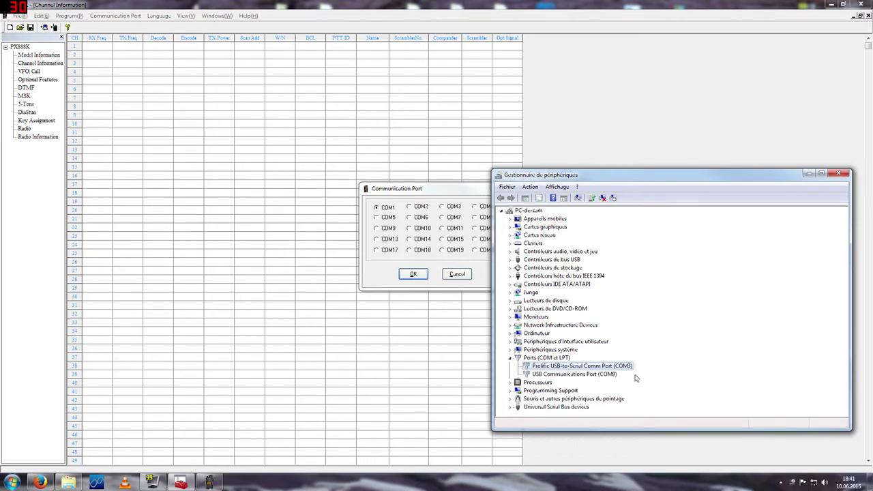
left_click(430, 166)
left_click(450, 208)
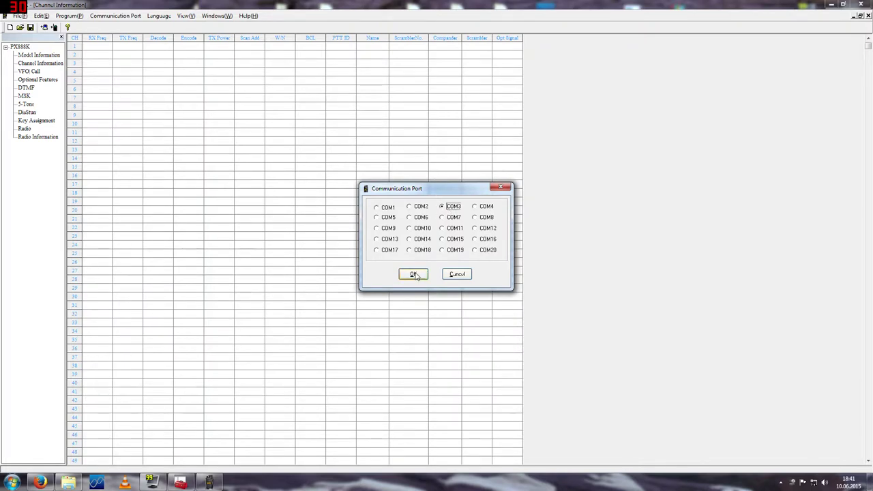
left_click(414, 274)
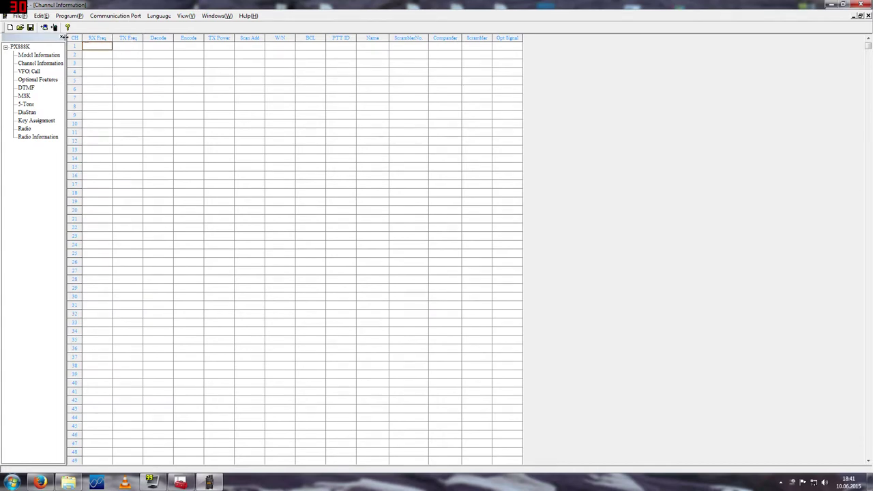
Open the configuration file Pmr446-CanalE.tw.dat from the PX888 folder.
left_click(20, 29)
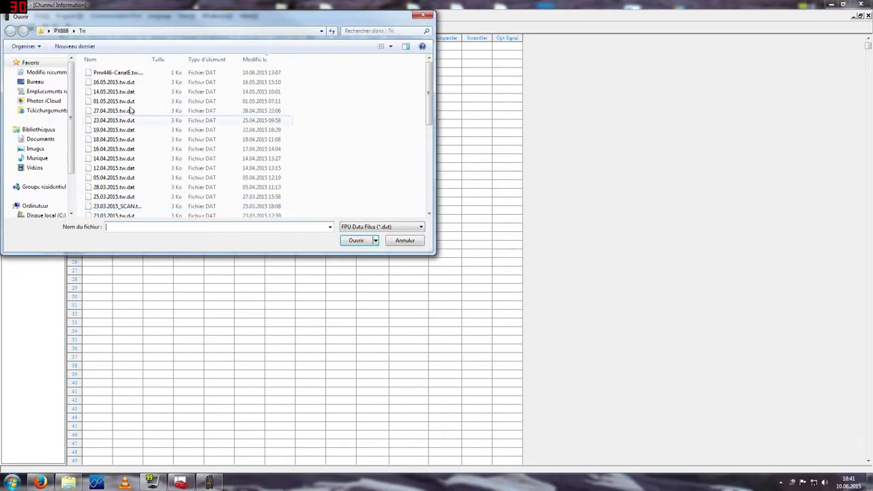
left_click(61, 31)
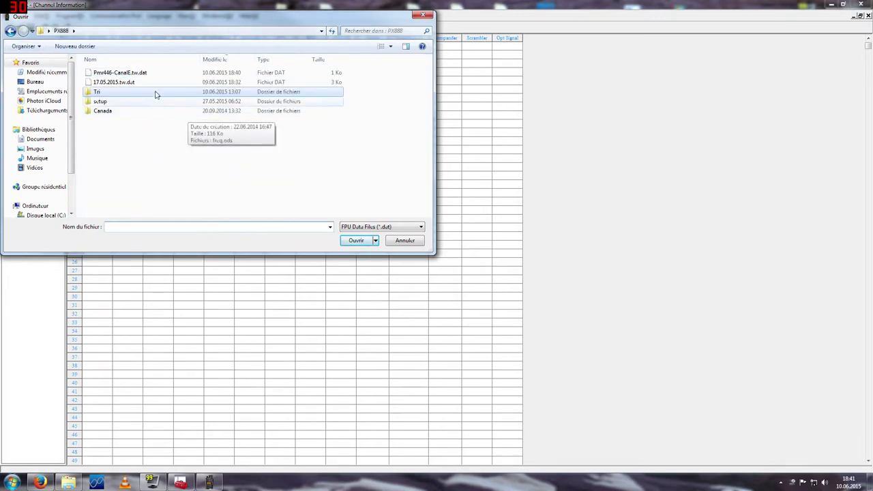
double_click(150, 74)
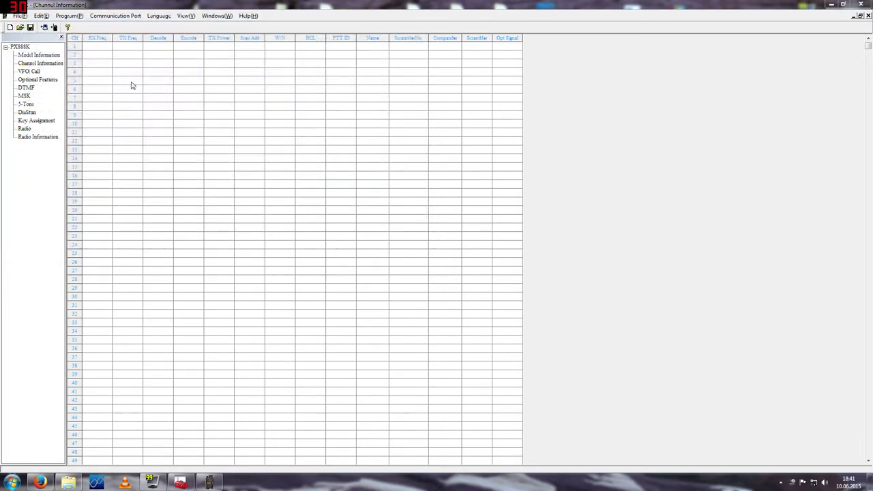
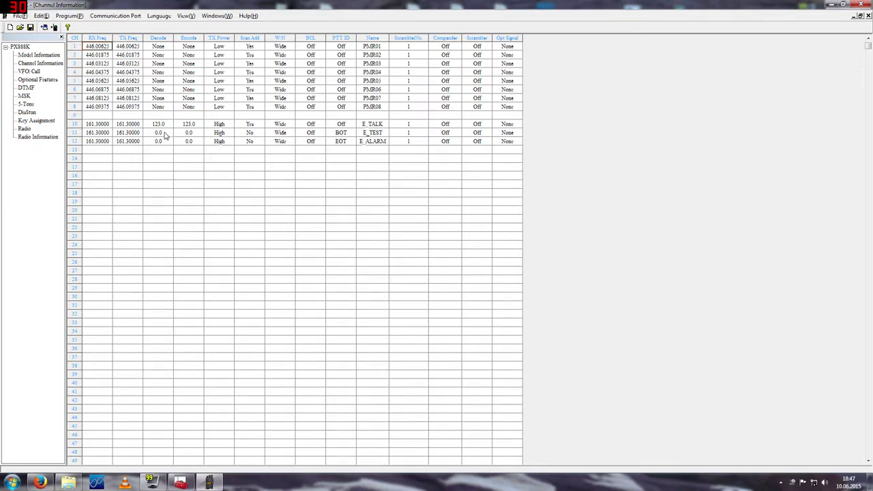
Try other Decode tones on channel 11 (E_TEST) and return it to 0.0.
left_click(165, 134)
left_click(166, 135)
key("Down")
key("Return")
left_click(155, 133)
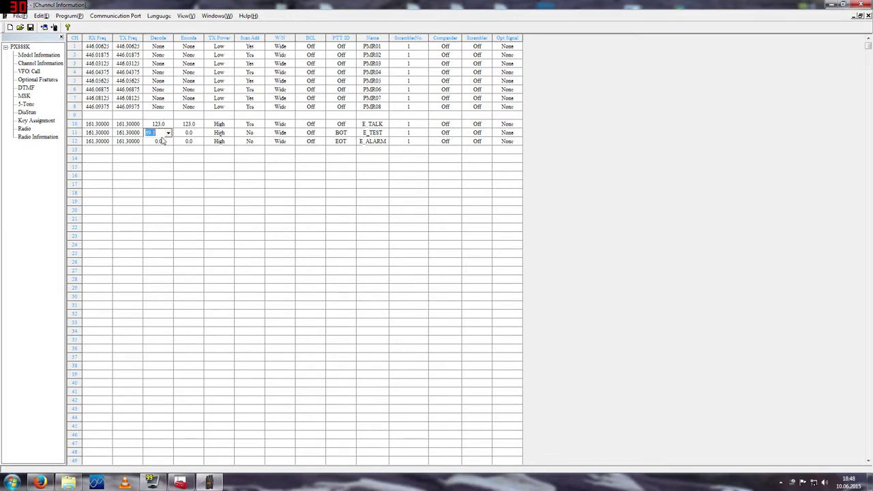
scroll(168, 132, "up", 1)
Add channel 15 with RX and TX frequencies of 446.01875.
left_click(166, 158)
type("446.01875")
key("Return")
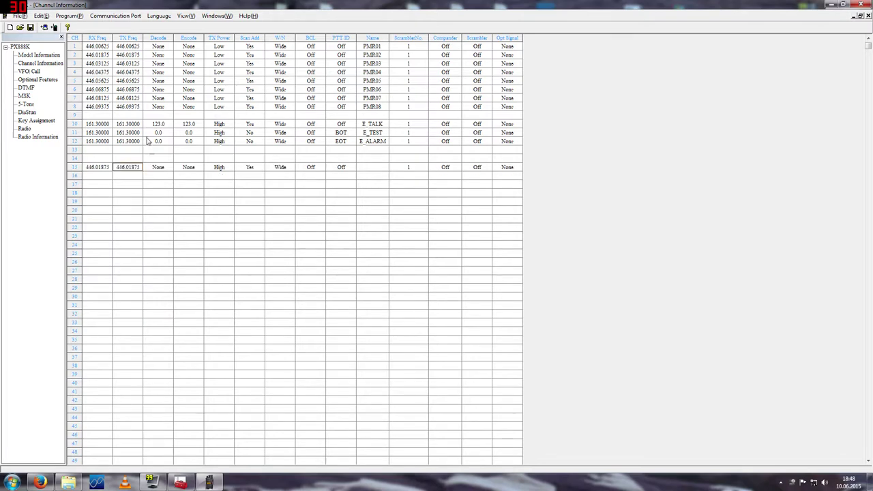
Set both the Decode and Encode tones of channel 15 to 79.7.
left_click(160, 169)
key("Down")
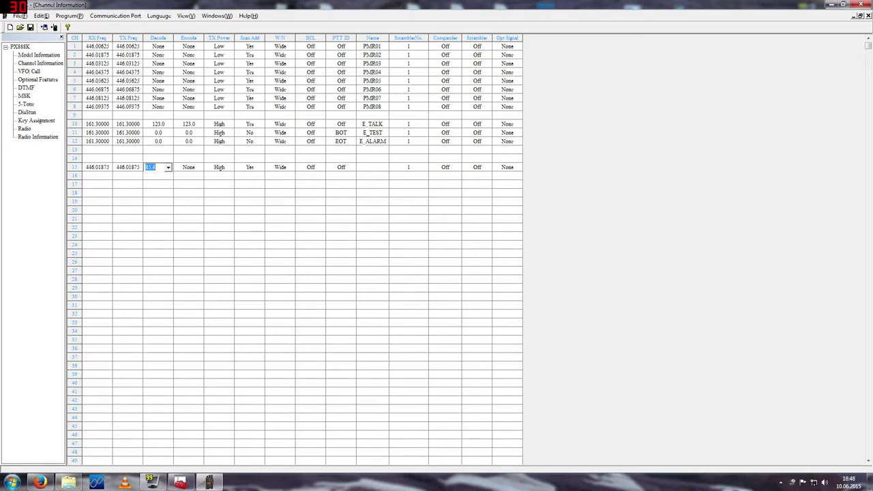
key("Home")
left_click(190, 46)
scroll(190, 43, "down", 1)
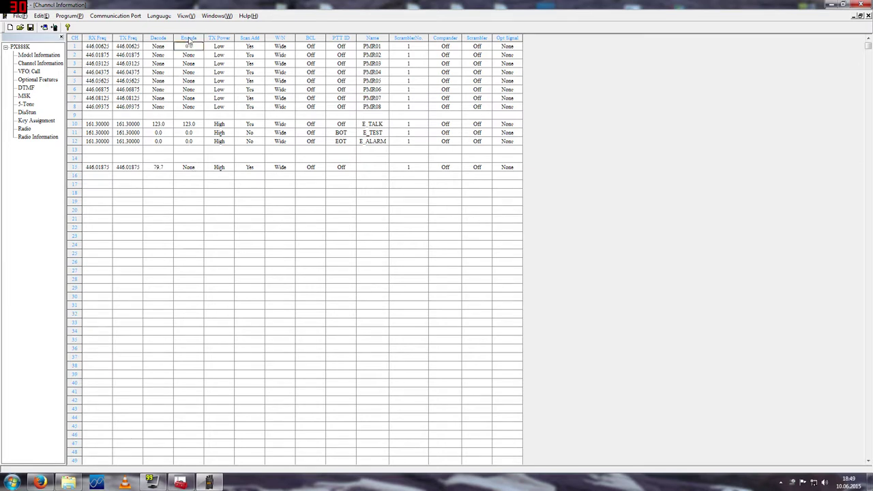
left_click(183, 167)
scroll(220, 168, "down", 1)
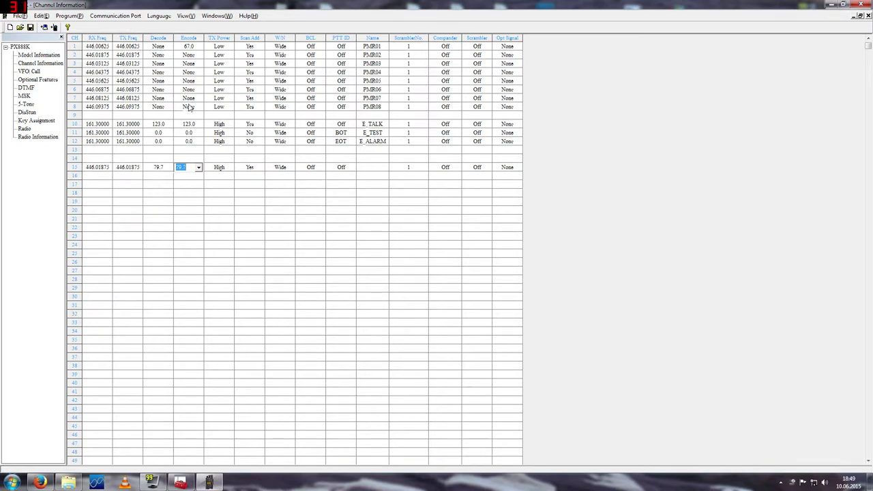
Set the Encode tone of channel 1 (PMR01) to 0.0.
left_click(181, 46)
scroll(192, 51, "up", 1)
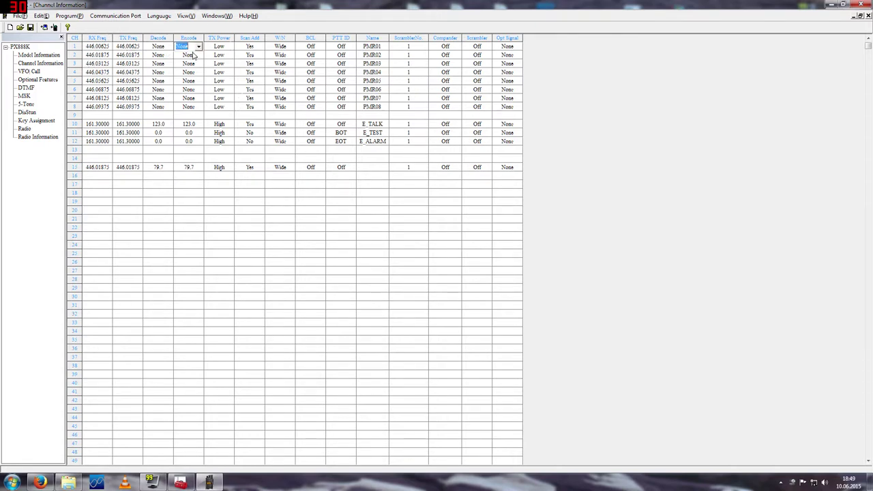
left_click(205, 193)
Set channel 15's TX Power to Low and open its Scan Add setting.
left_click(218, 48)
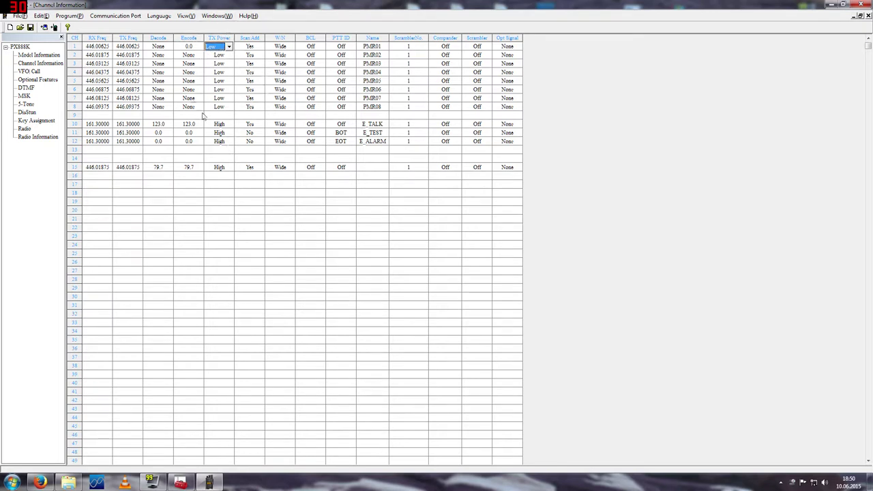
left_click(228, 165)
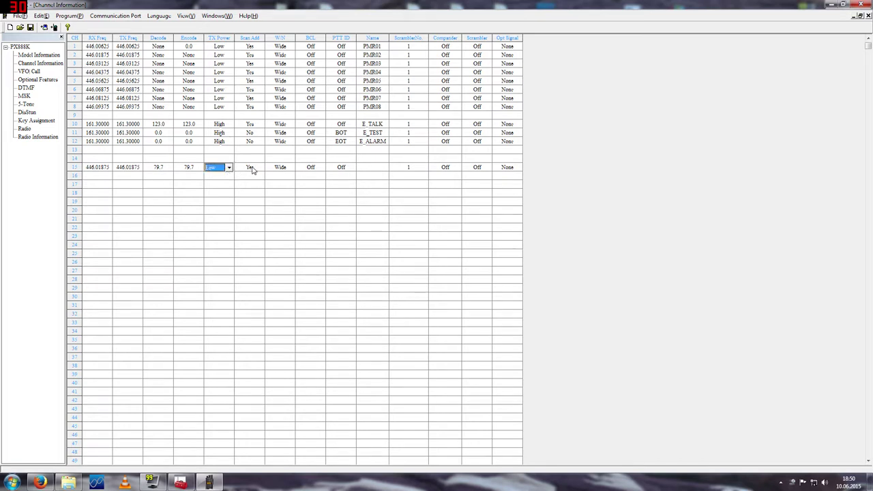
left_click(252, 169)
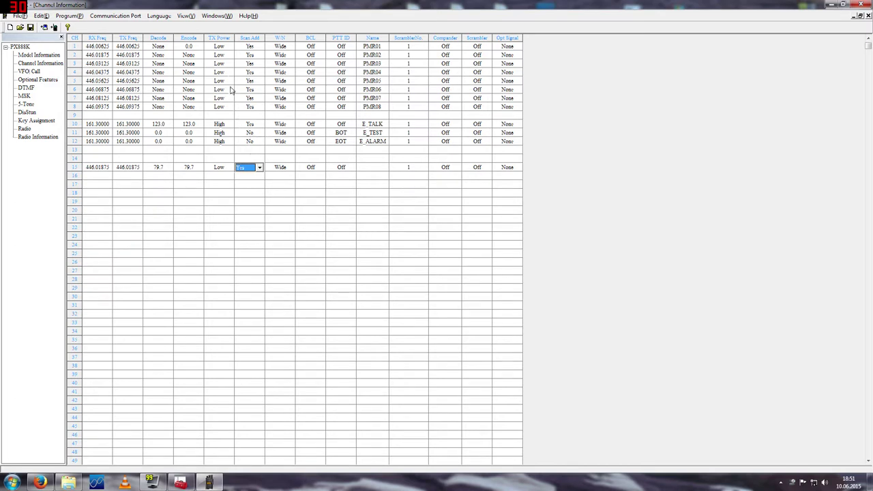
Examine the options offered for channel 1's W/N bandwidth, BCL and PTT ID settings.
left_click(289, 42)
left_click(290, 46)
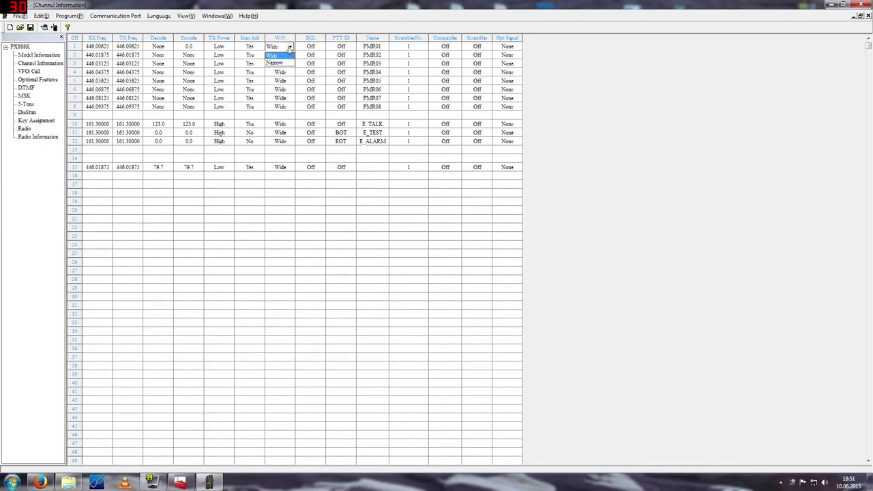
left_click(289, 48)
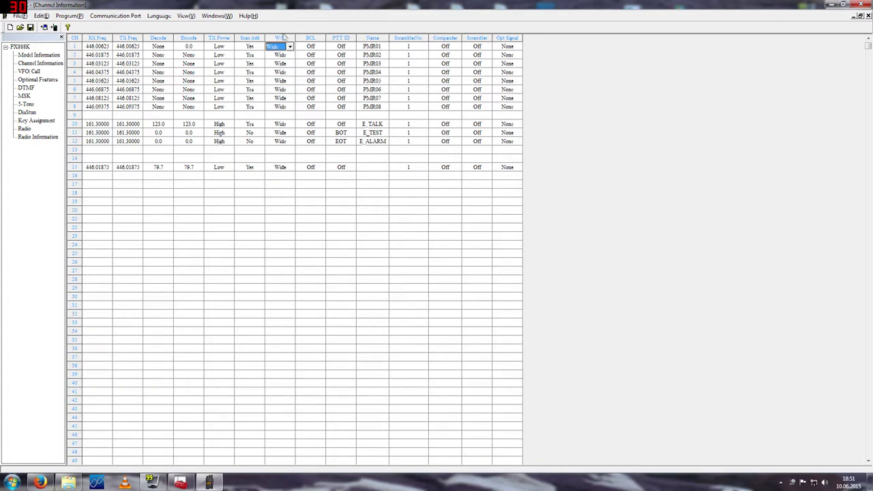
left_click(290, 48)
left_click(287, 64)
left_click(318, 48)
left_click(320, 47)
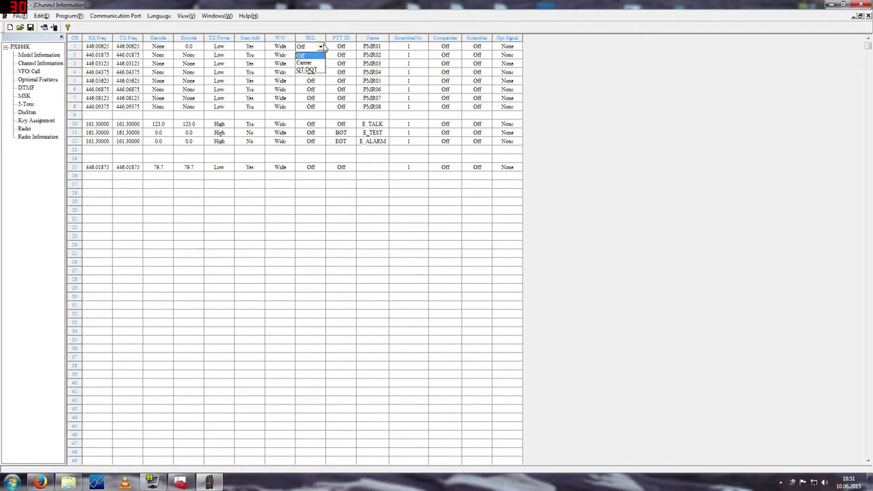
left_click(321, 46)
left_click(349, 49)
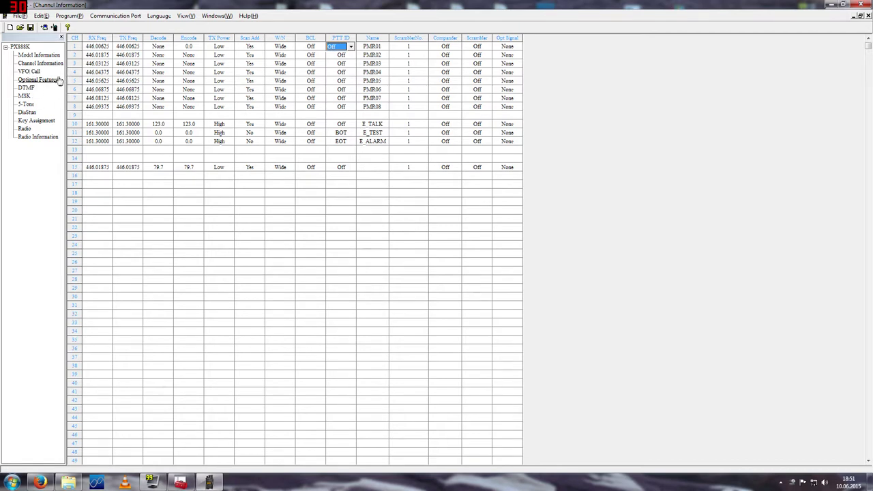
left_click(351, 46)
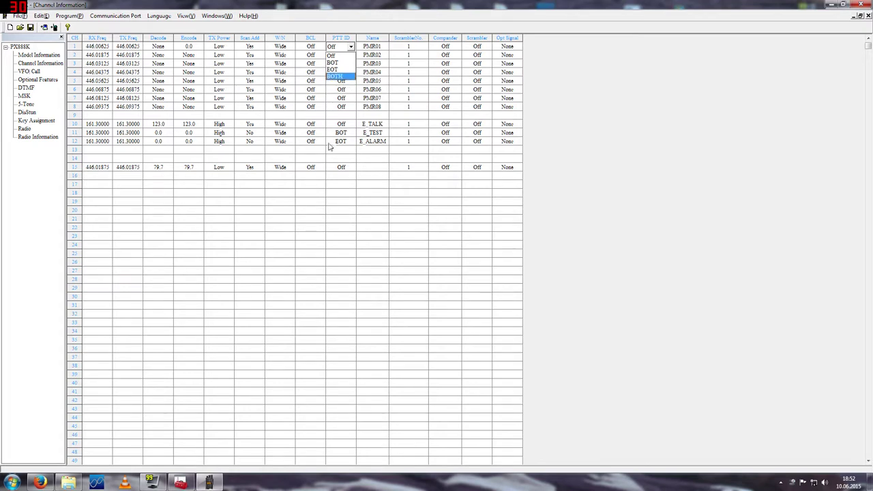
left_click(348, 218)
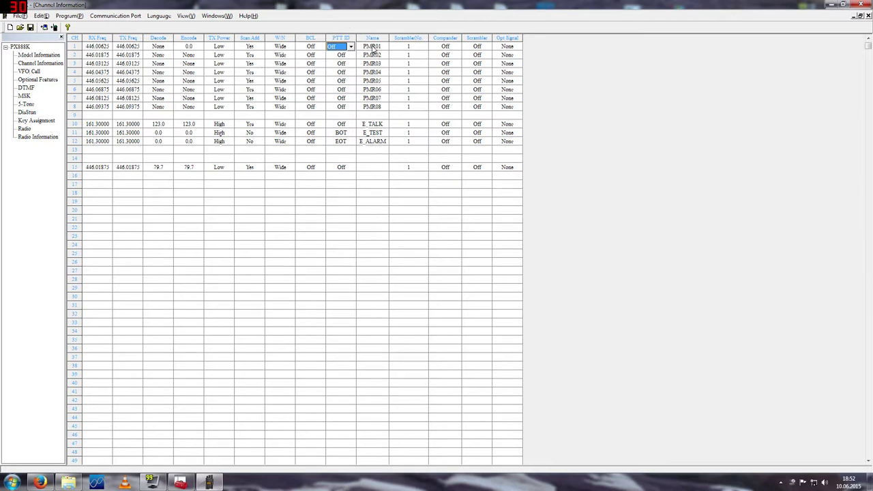
Name channel 15 "Safe_2".
left_click(376, 167)
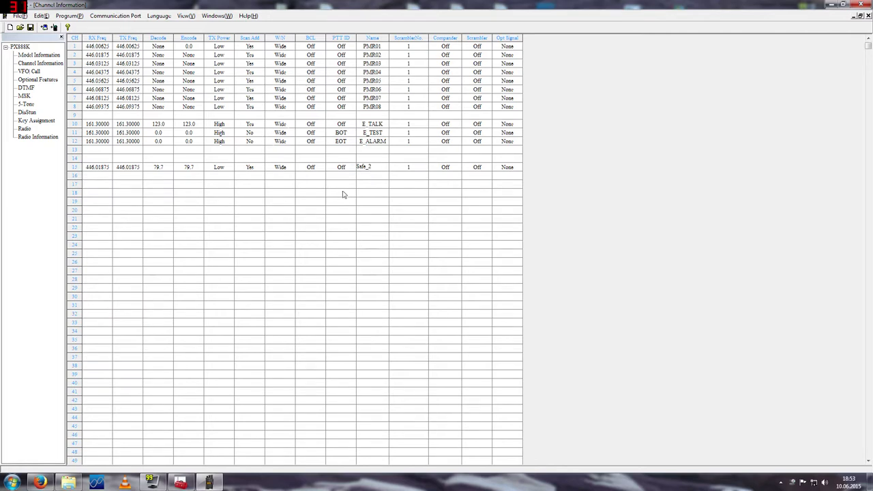
key("Return")
Examine the options offered for channel 1's scrambler number and Compander settings.
left_click(414, 42)
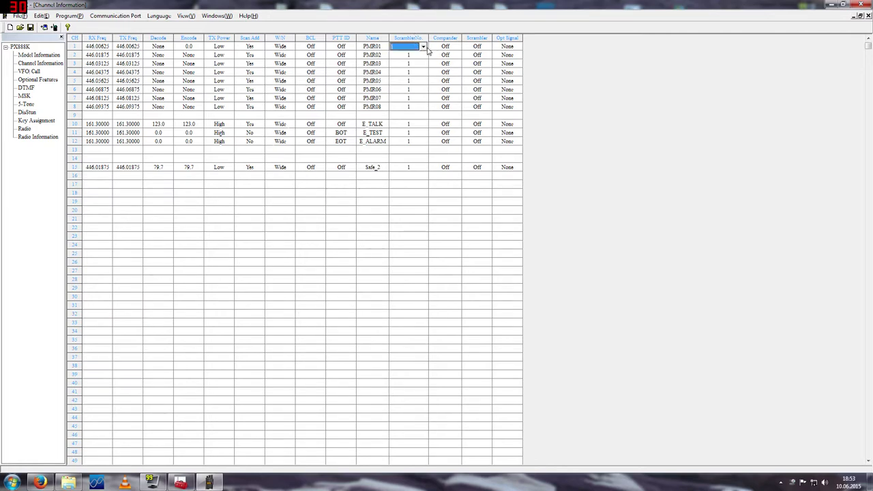
left_click(423, 47)
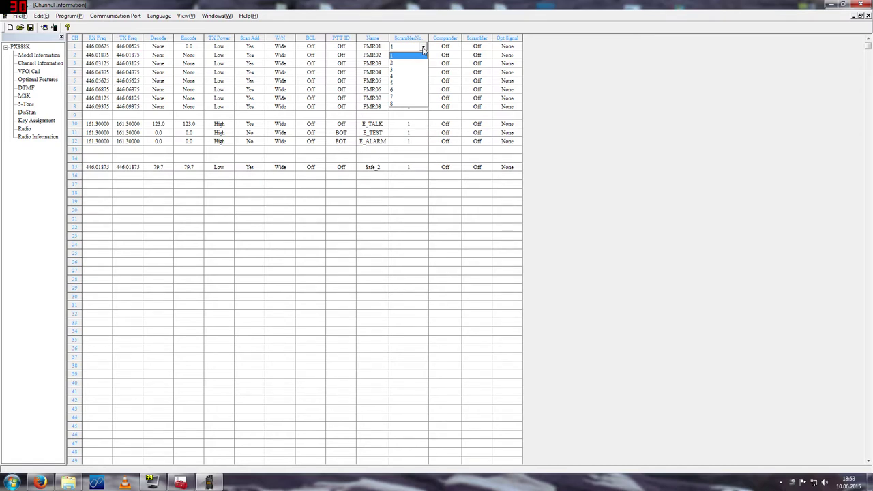
left_click(424, 48)
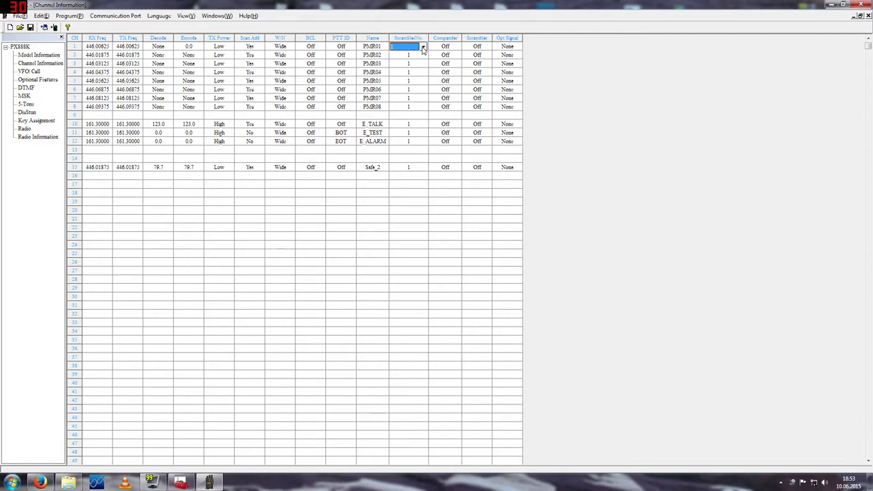
left_click(453, 47)
left_click(455, 48)
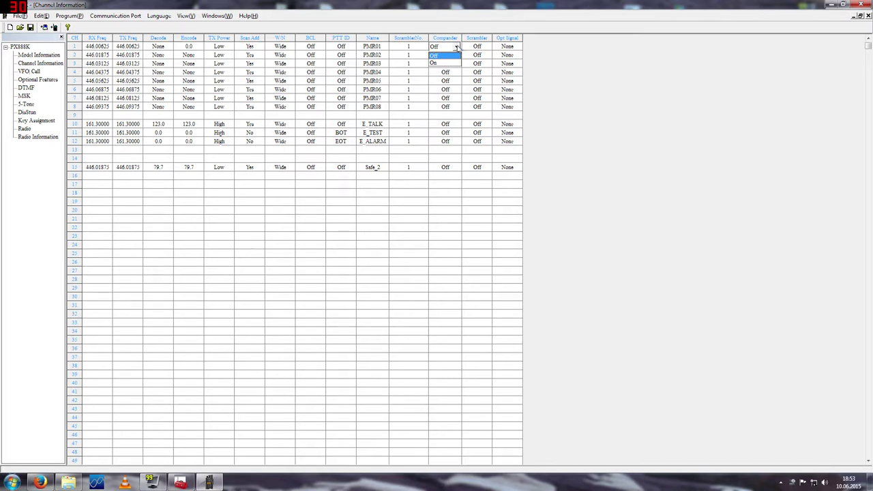
left_click(457, 47)
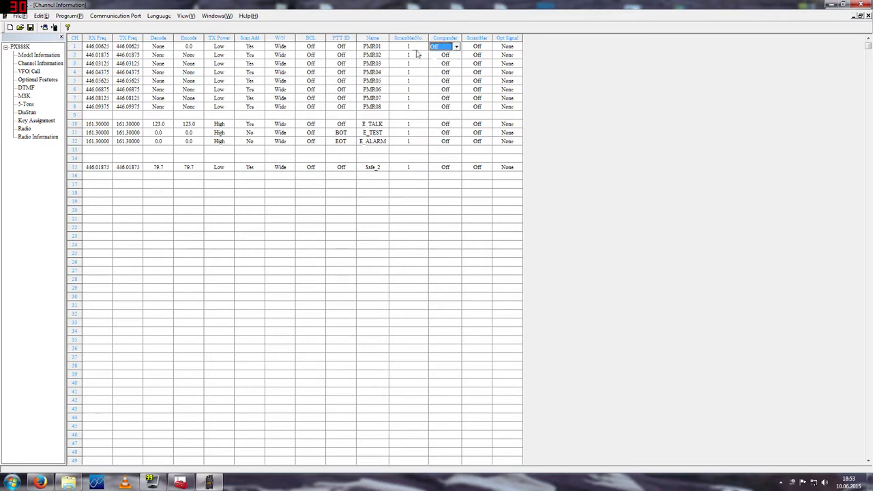
Examine the options offered for channel 1's Scrambler and Opt Signal settings.
left_click(489, 48)
left_click(488, 47)
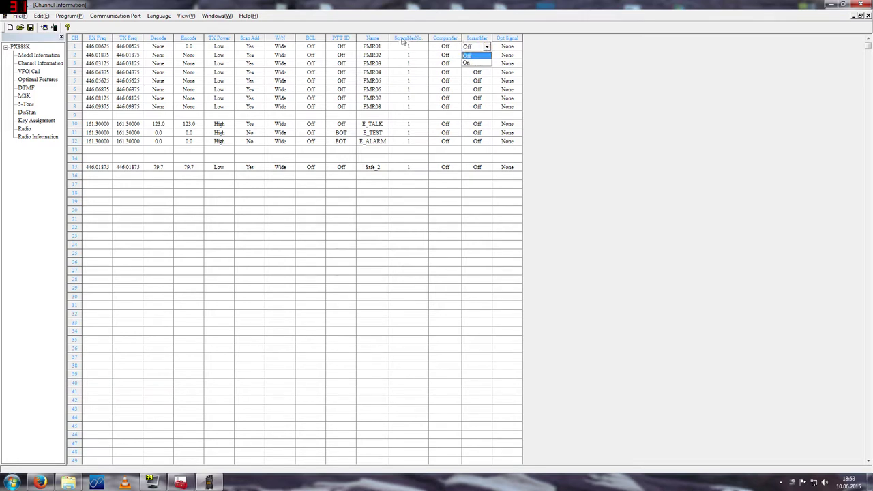
left_click(479, 41)
left_click(519, 46)
left_click(519, 45)
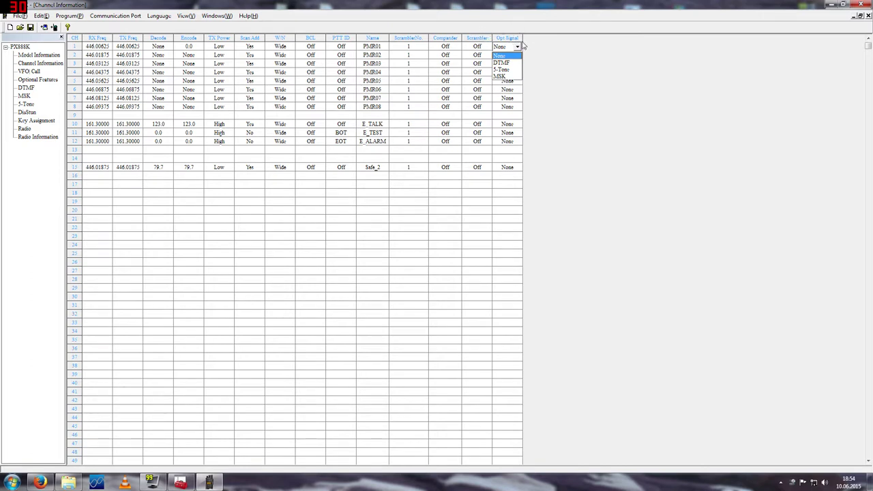
left_click(518, 45)
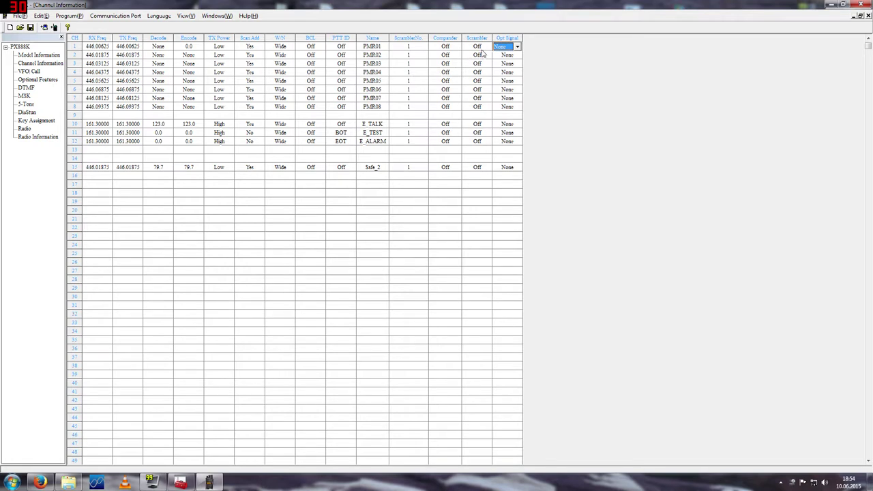
left_click(518, 47)
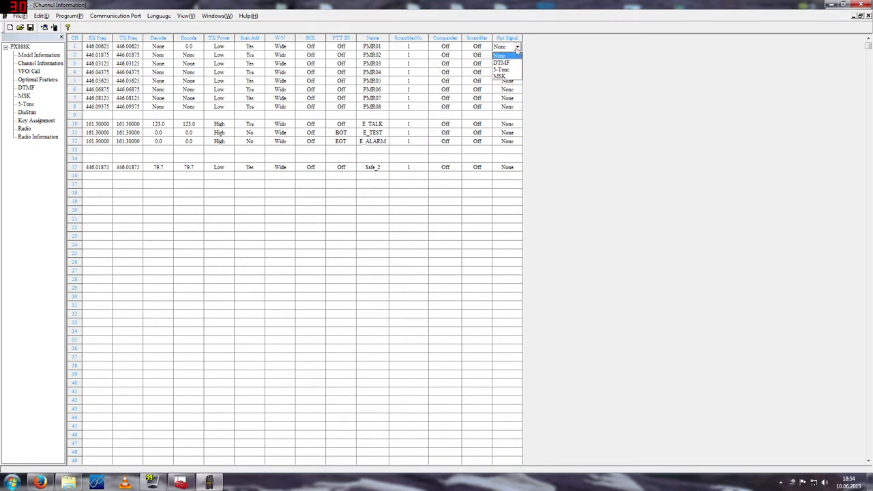
left_click(518, 48)
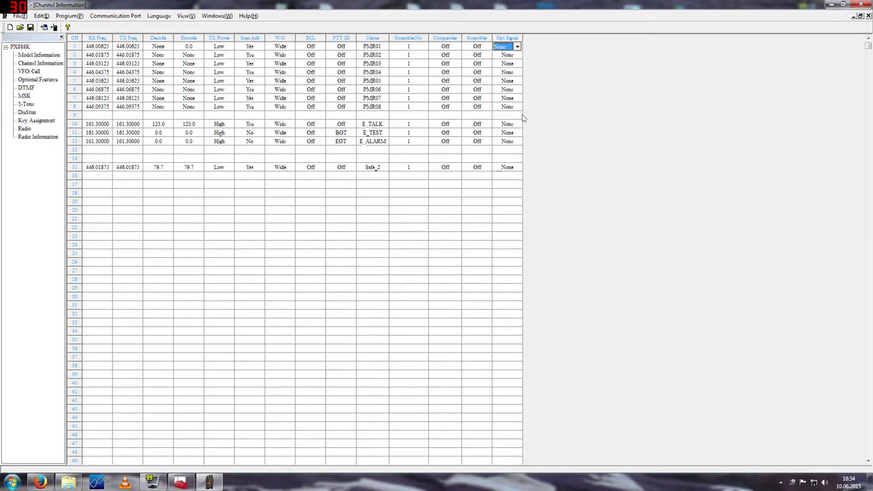
Review the Band-A and Band-B frequency limits in the Model Information and accept them.
left_click(35, 56)
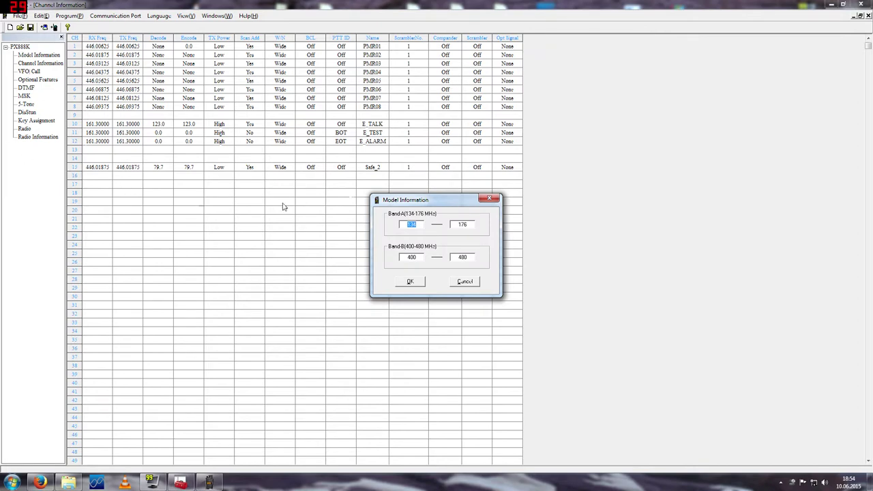
left_click_drag(440, 199, 231, 71)
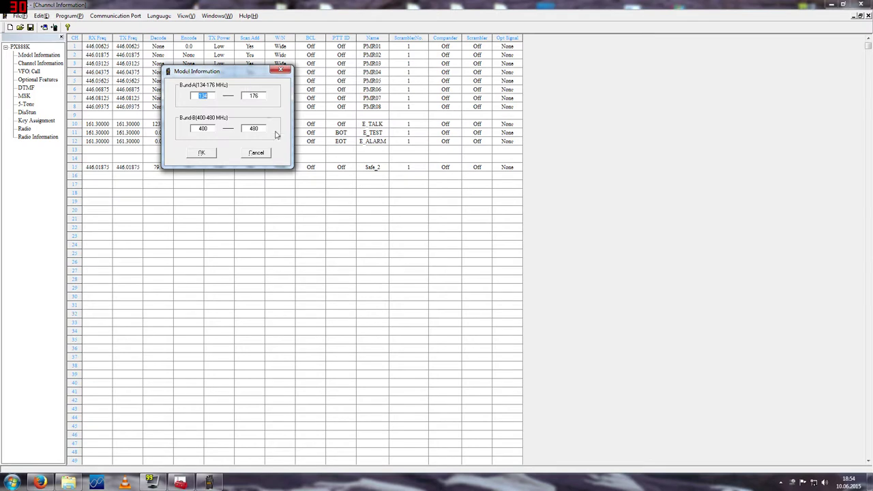
left_click(254, 128)
left_click(205, 152)
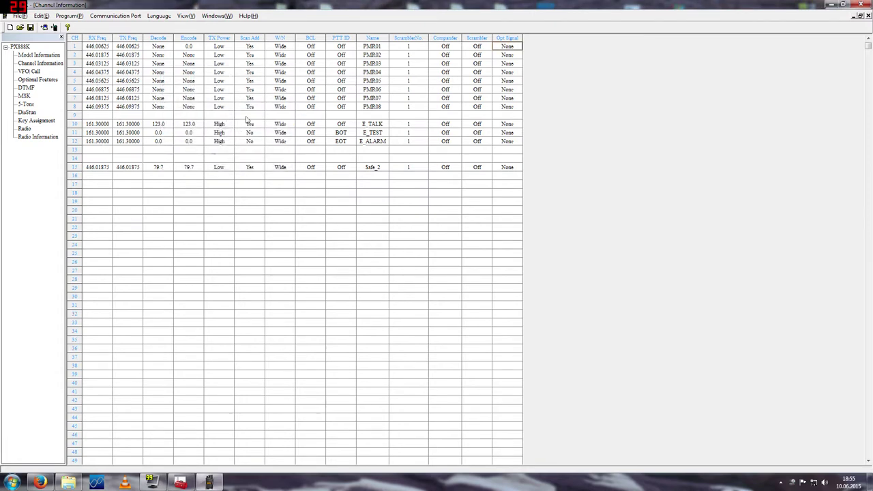
Open the VFO/Call settings and review the VFO-A, VFO-B and Call channel entries.
left_click(35, 64)
left_click(30, 71)
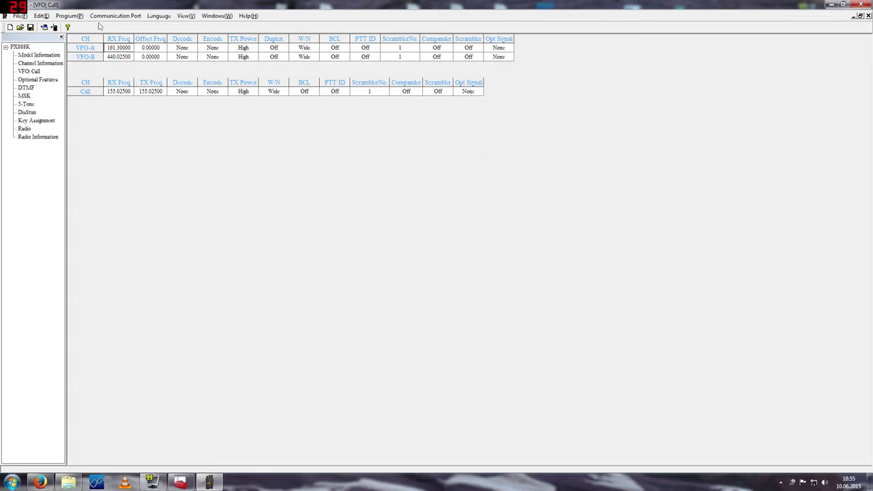
left_click(34, 71)
Open the Optional Features, look through the Squelch Level choices and select level 5.
left_click(37, 80)
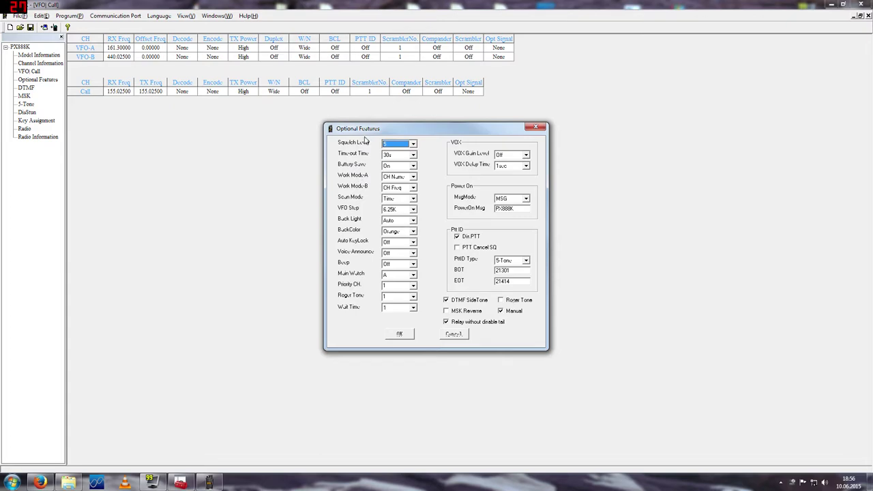
left_click_drag(368, 129, 230, 118)
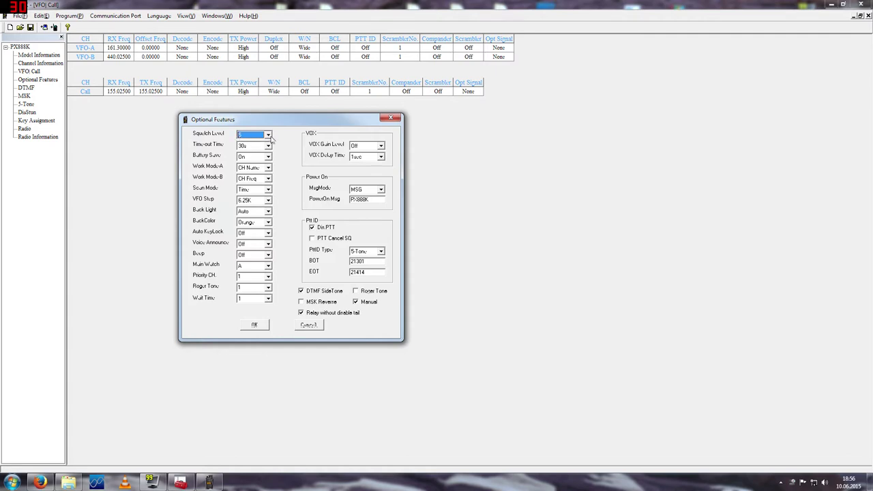
left_click(268, 135)
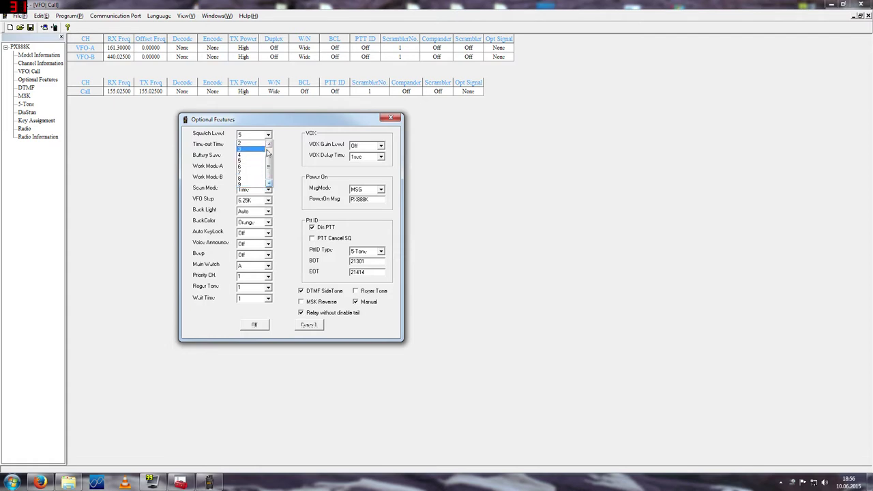
scroll(256, 150, "up", 1)
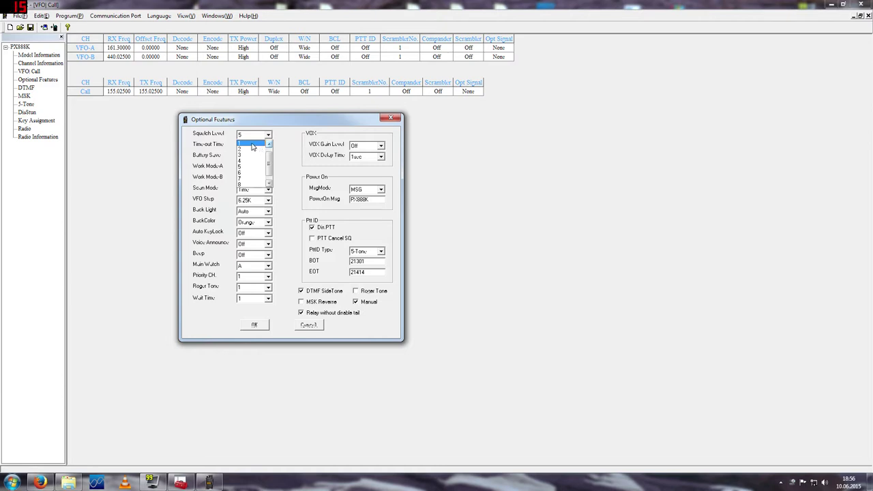
scroll(253, 147, "up", 1)
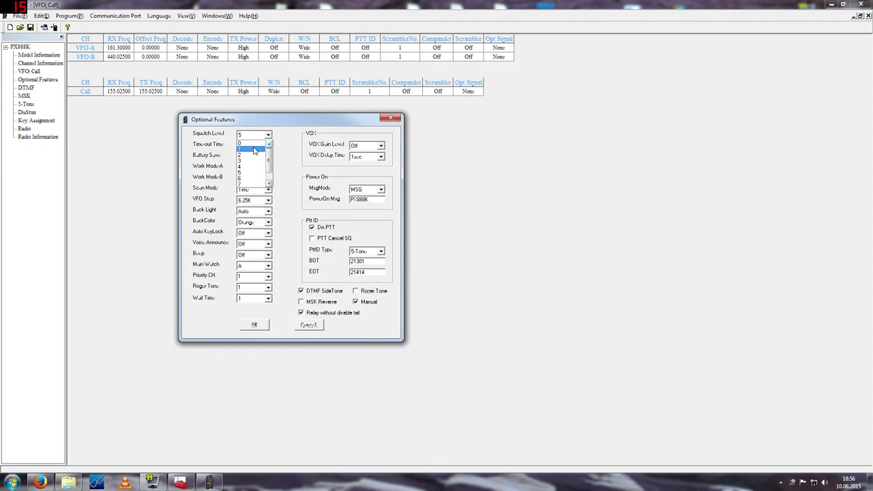
scroll(272, 158, "down", 1)
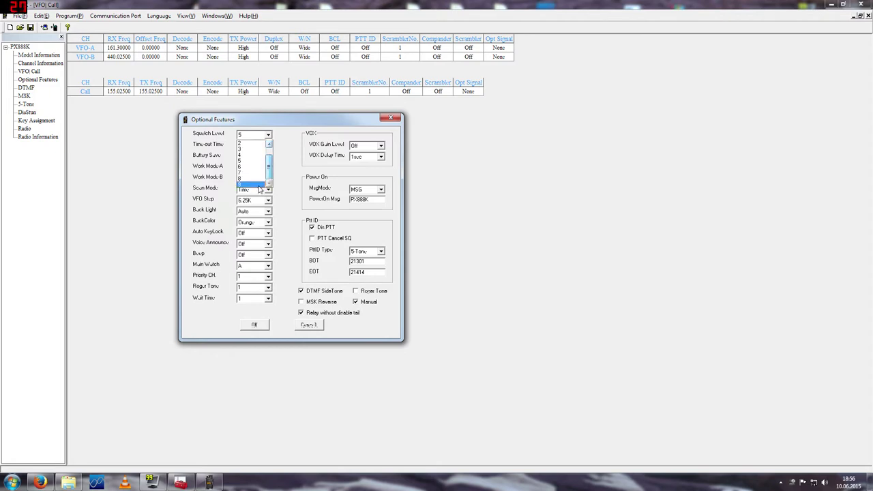
left_click(256, 173)
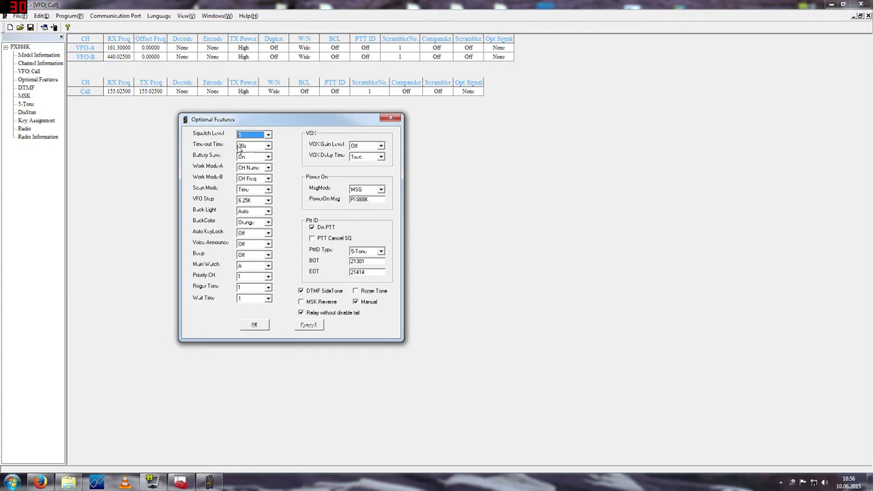
Examine the options offered for Time-out Time and Battery Save in the Optional Features.
left_click(240, 148)
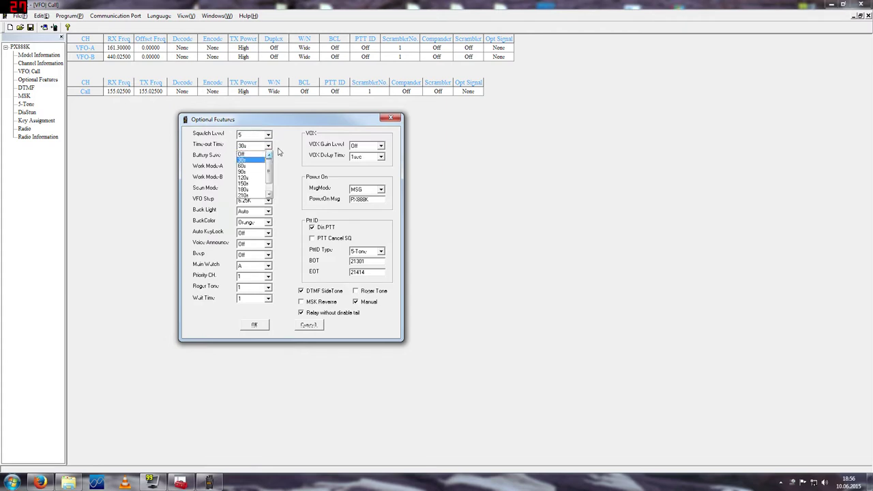
left_click(282, 150)
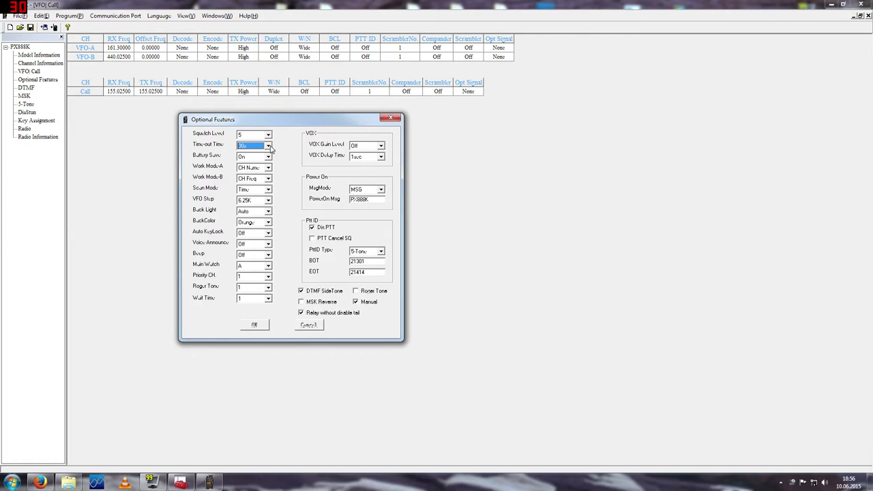
left_click(269, 146)
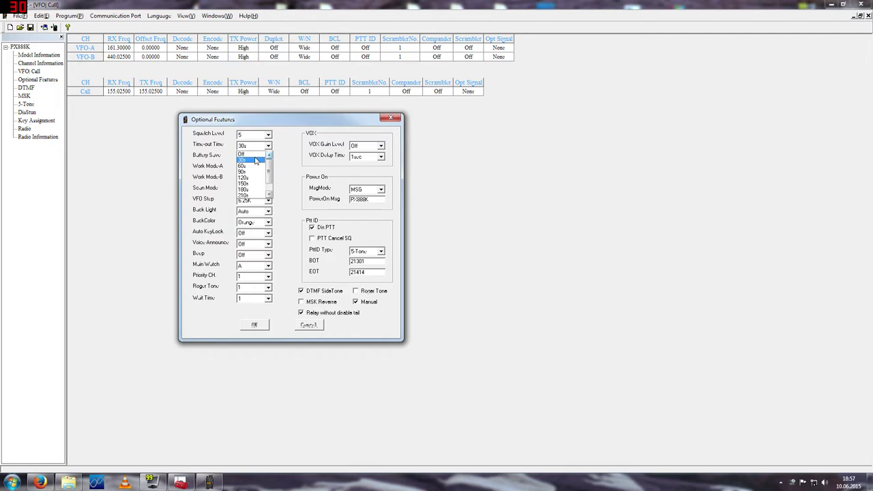
left_click(283, 145)
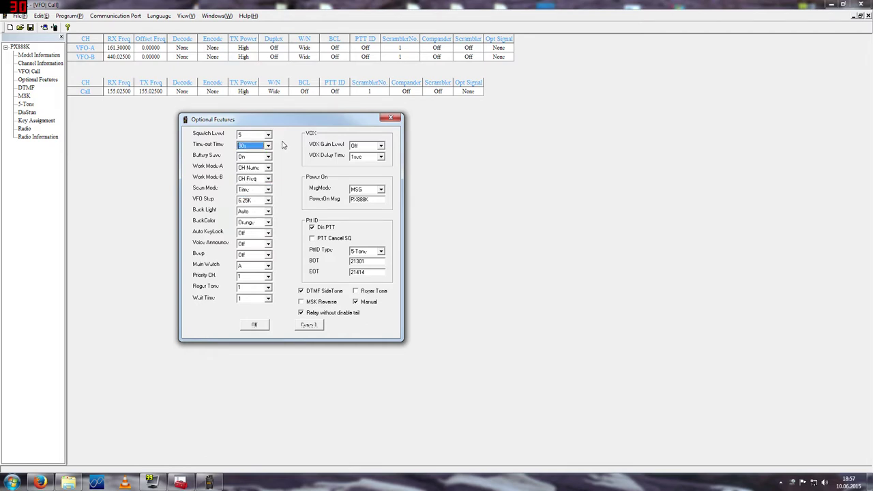
left_click(268, 157)
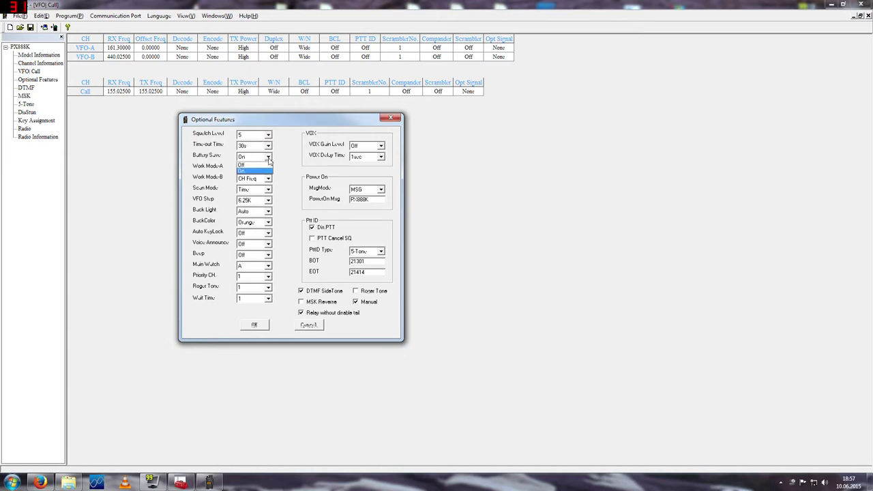
left_click(284, 157)
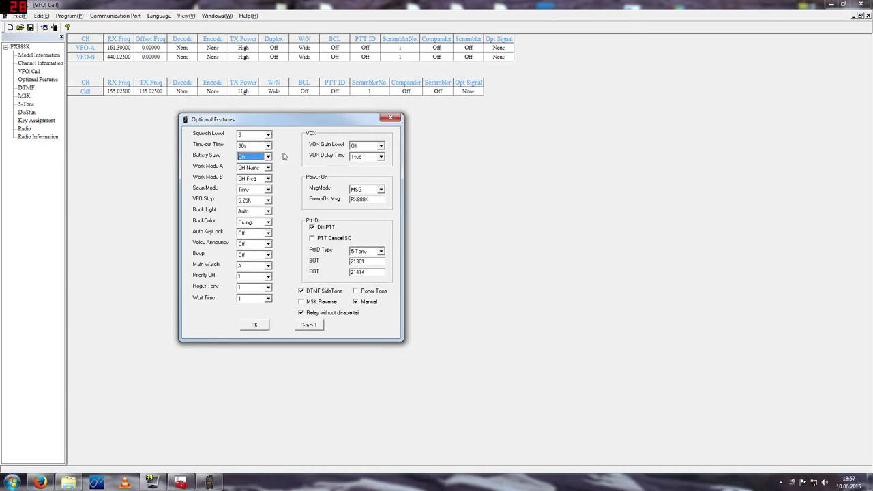
Set Work Mode-B to CH Name in the Optional Features.
left_click(259, 180)
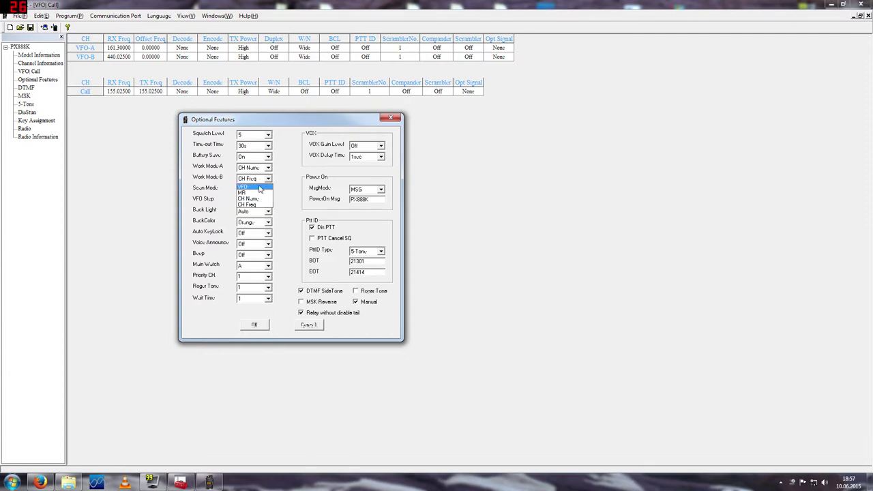
left_click(249, 198)
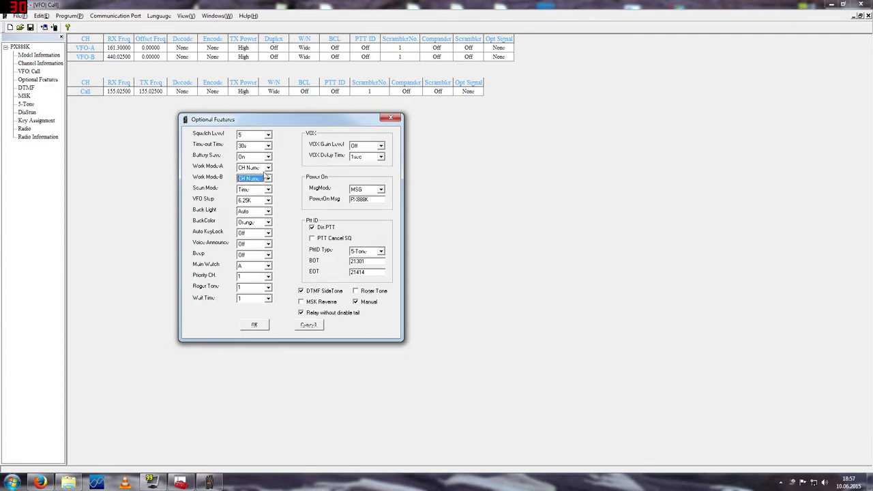